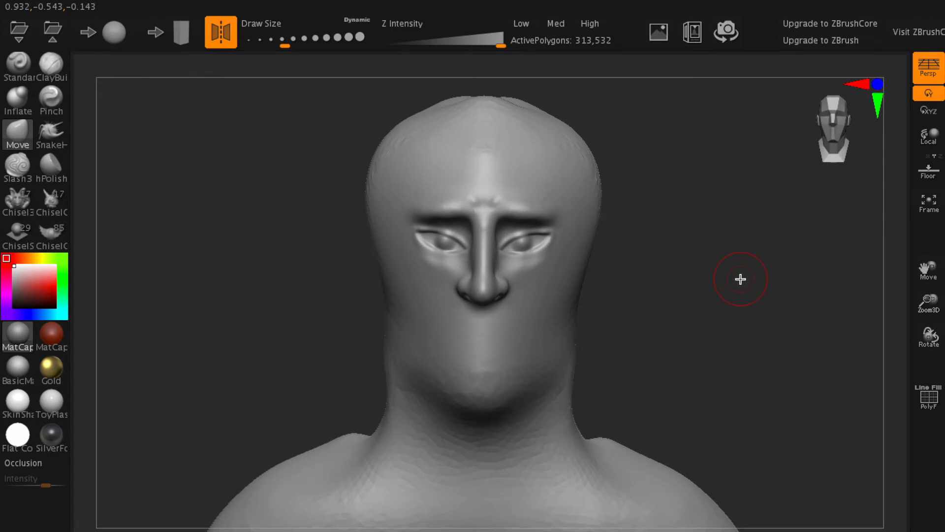
Pull the base of an ear out of the side of the head with the Move brush, accepting removal of the newer undo history.
{"action": "left_click_drag", "start_coordinate": [744, 283], "coordinate": [700, 293]}
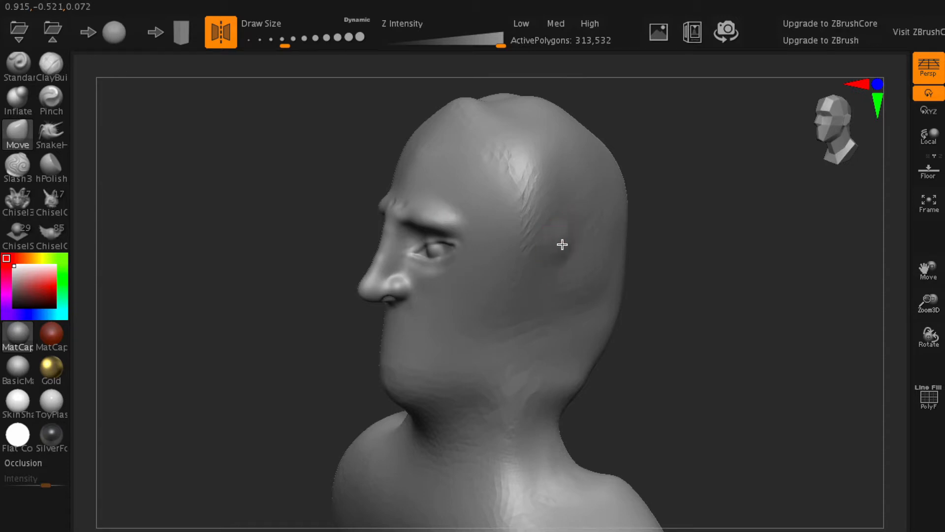
{"action": "left_click", "coordinate": [567, 244]}
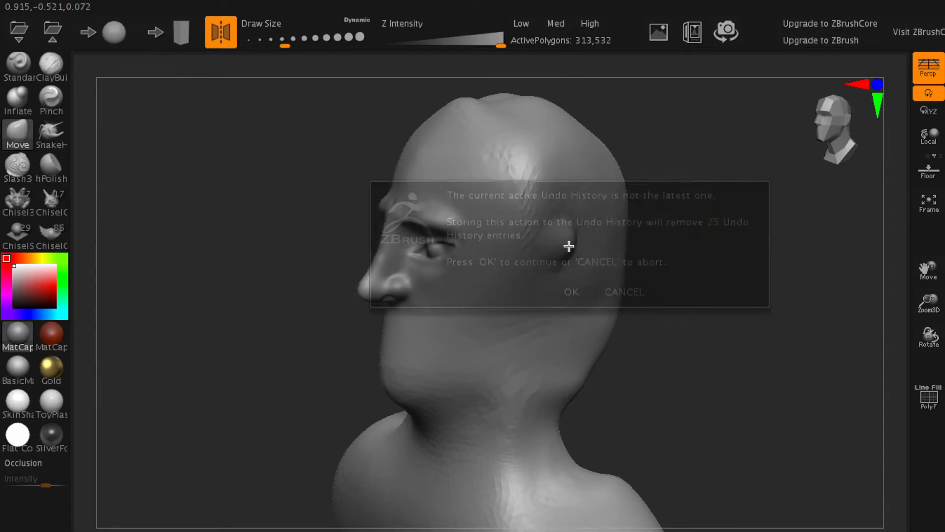
{"action": "left_click", "coordinate": [571, 289]}
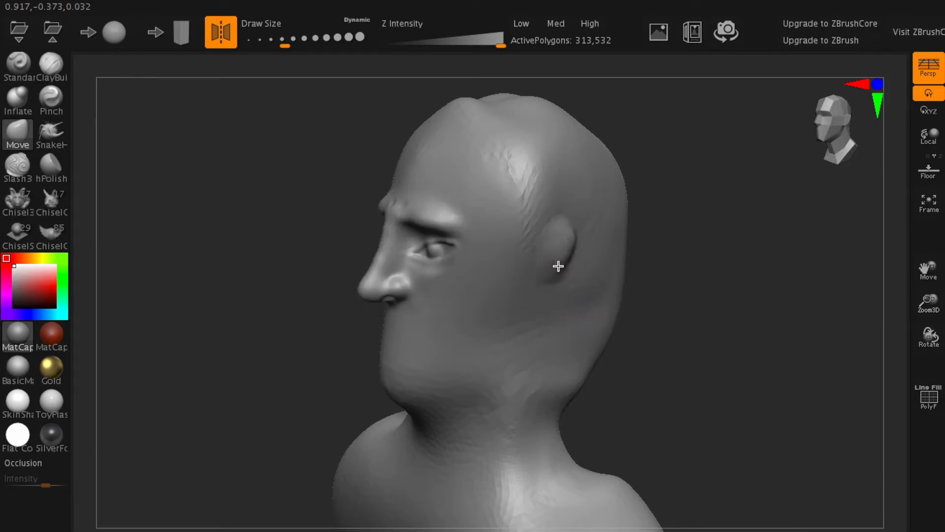
{"action": "mouse_move", "coordinate": [545, 280]}
{"action": "left_mouse_down"}
{"action": "mouse_move", "coordinate": [551, 289]}
{"action": "mouse_move", "coordinate": [539, 292]}
{"action": "mouse_move", "coordinate": [547, 296]}
{"action": "left_mouse_up"}
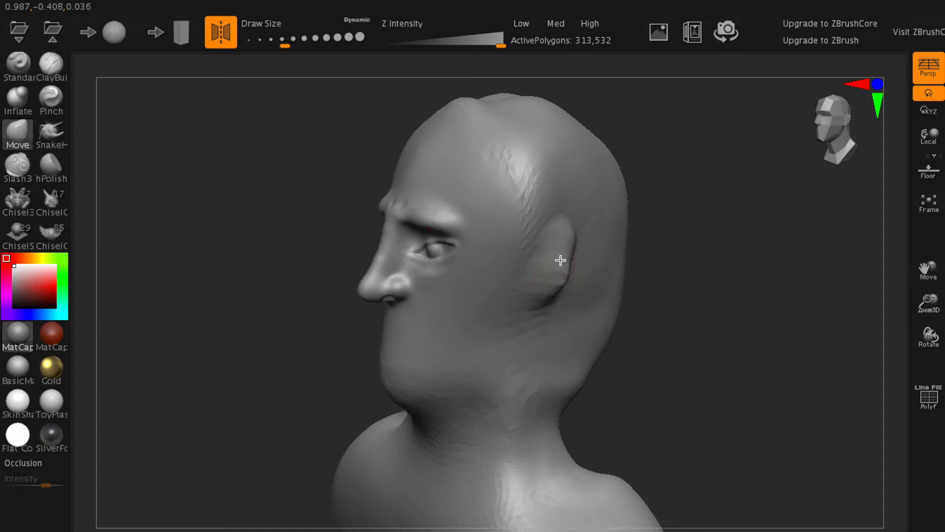
{"action": "left_click_drag", "start_coordinate": [568, 239], "coordinate": [575, 232]}
{"action": "left_click_drag", "start_coordinate": [564, 245], "coordinate": [563, 253]}
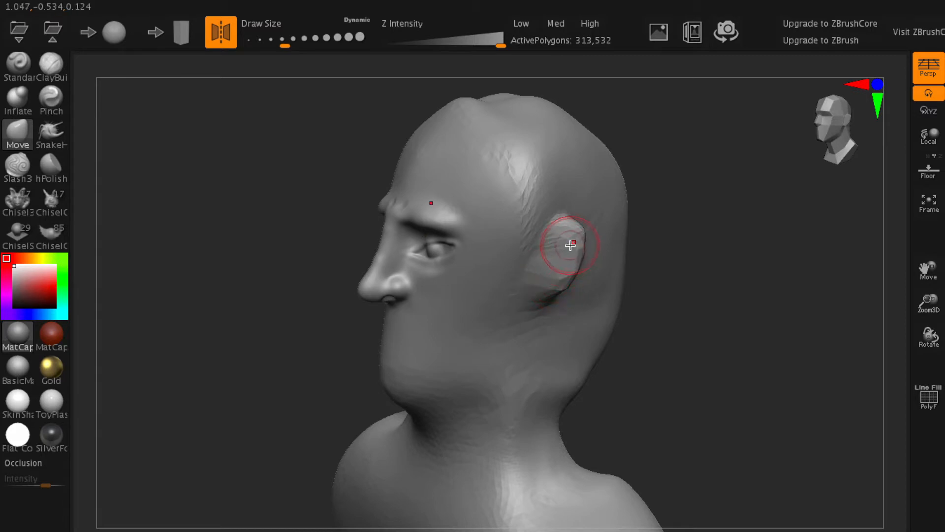
Stretch the ear's upper edge up and back and extend its lower end downward with the Move brush.
{"action": "left_click_drag", "start_coordinate": [576, 225], "coordinate": [594, 229]}
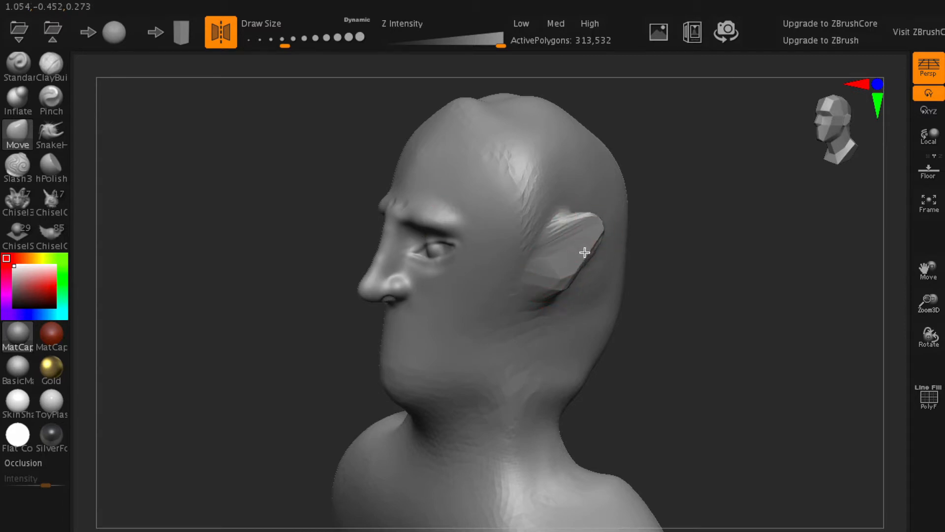
{"action": "left_click_drag", "start_coordinate": [569, 266], "coordinate": [572, 271]}
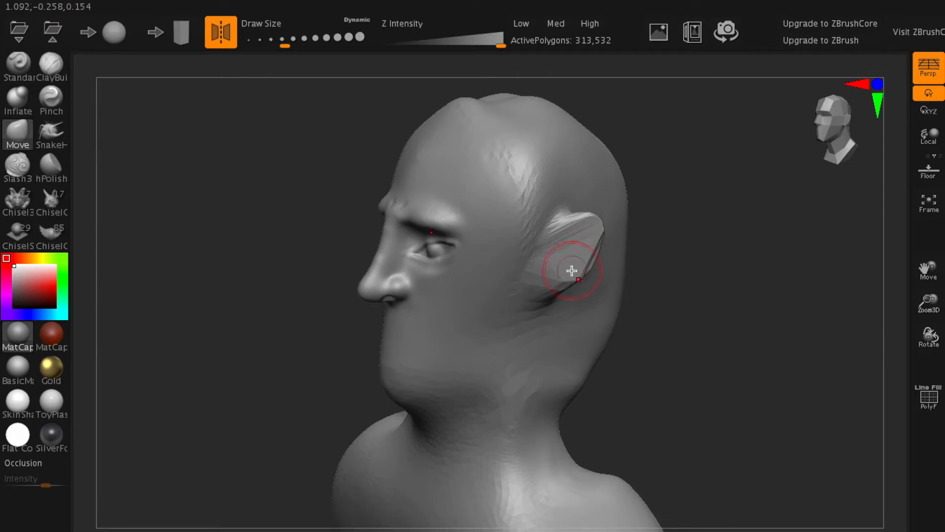
{"action": "left_click_drag", "start_coordinate": [585, 231], "coordinate": [587, 227]}
{"action": "mouse_move", "coordinate": [555, 271]}
{"action": "left_mouse_down"}
{"action": "mouse_move", "coordinate": [536, 296]}
{"action": "mouse_move", "coordinate": [545, 298]}
{"action": "left_mouse_up"}
Smooth the ear's faceted surface and its join to the head with a draw size of 87.
{"action": "mouse_move", "coordinate": [578, 251]}
{"action": "right_mouse_down", "text": "ctrl"}
{"action": "mouse_move", "coordinate": [564, 271]}
{"action": "mouse_move", "coordinate": [696, 266]}
{"action": "right_mouse_up", "text": "ctrl"}
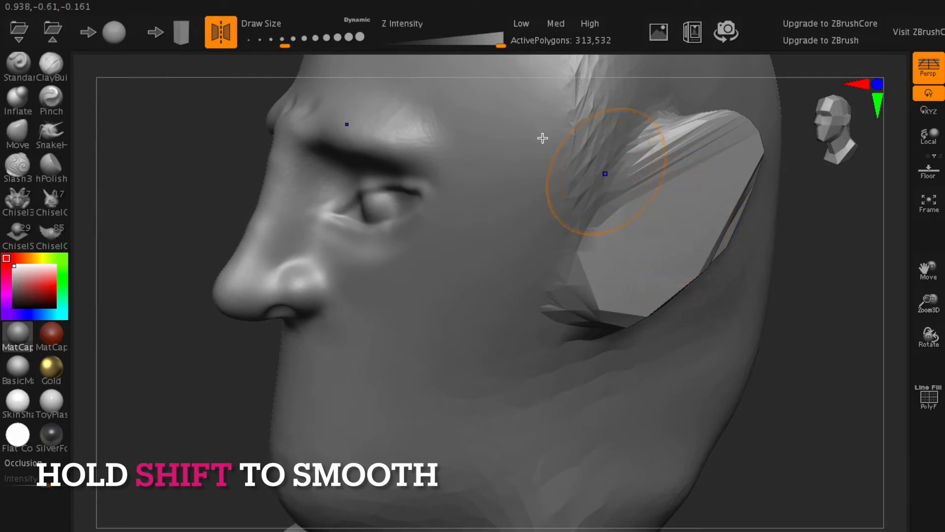
{"action": "left_click_drag", "start_coordinate": [285, 43], "coordinate": [280, 43]}
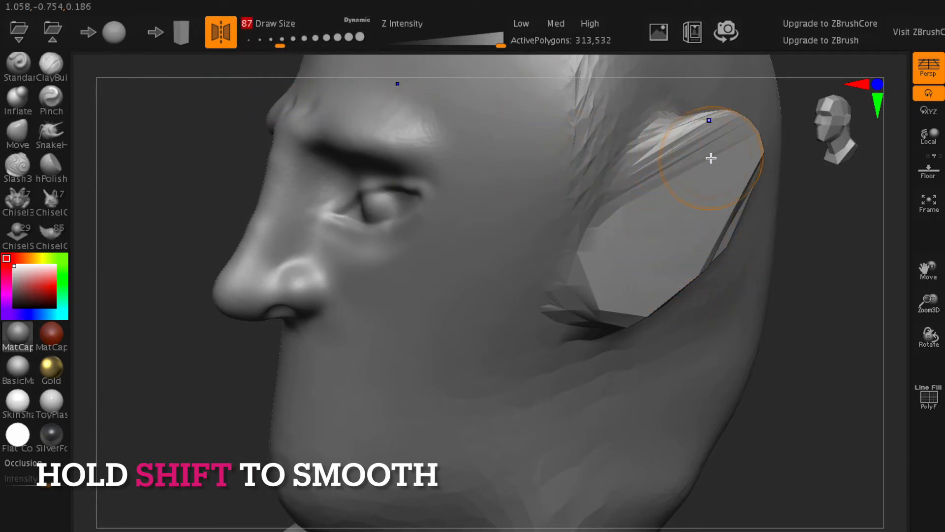
{"action": "mouse_move", "coordinate": [709, 157]}
{"action": "left_mouse_down", "text": "shift"}
{"action": "mouse_move", "coordinate": [627, 169]}
{"action": "mouse_move", "coordinate": [574, 215]}
{"action": "mouse_move", "coordinate": [605, 324]}
{"action": "mouse_move", "coordinate": [728, 219]}
{"action": "mouse_move", "coordinate": [726, 232]}
{"action": "mouse_move", "coordinate": [698, 130]}
{"action": "mouse_move", "coordinate": [588, 262]}
{"action": "mouse_move", "coordinate": [597, 95]}
{"action": "mouse_move", "coordinate": [567, 217]}
{"action": "mouse_move", "coordinate": [687, 311]}
{"action": "mouse_move", "coordinate": [688, 139]}
{"action": "mouse_move", "coordinate": [753, 182]}
{"action": "mouse_move", "coordinate": [633, 215]}
{"action": "left_mouse_up", "text": "shift"}
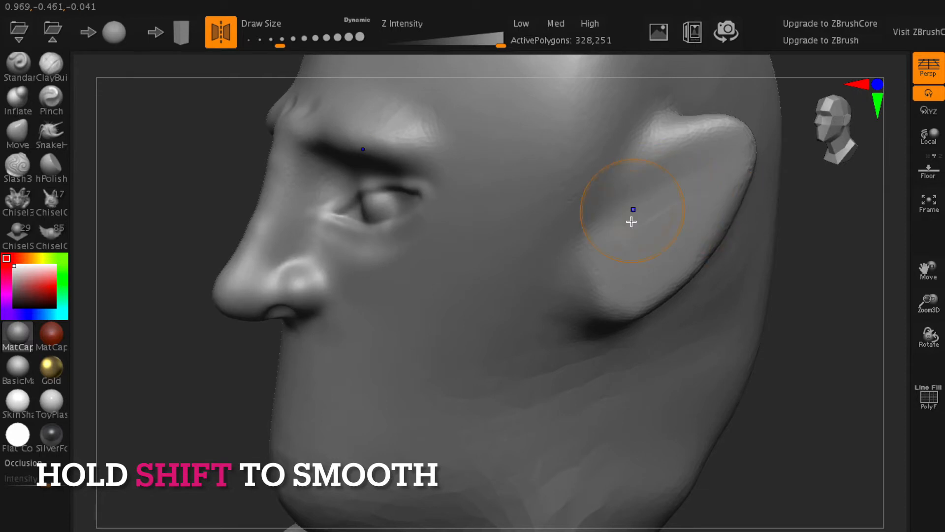
{"action": "key", "text": "b"}
{"action": "key", "text": "m"}
{"action": "key", "text": "v"}
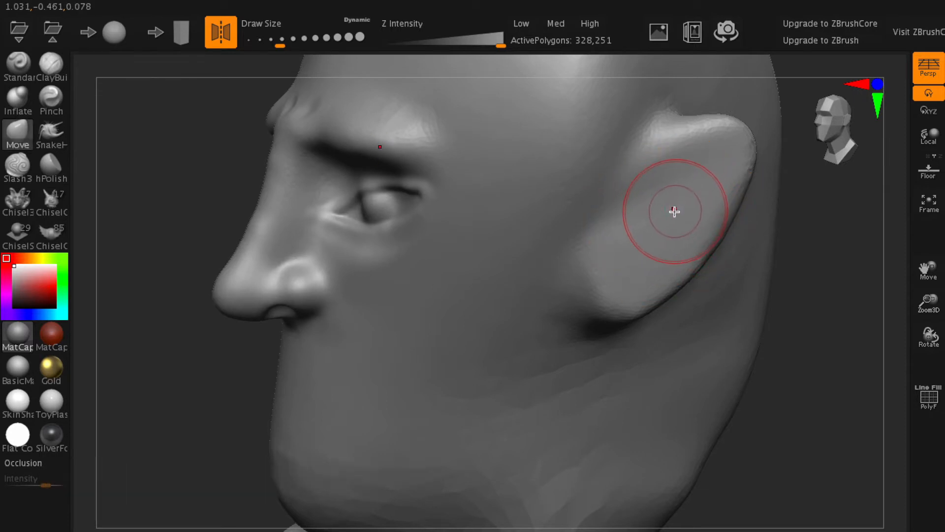
Carve the ear canal and inner folds into the ear with the Standard brush at a draw size of about 27.
{"action": "left_click", "coordinate": [18, 64]}
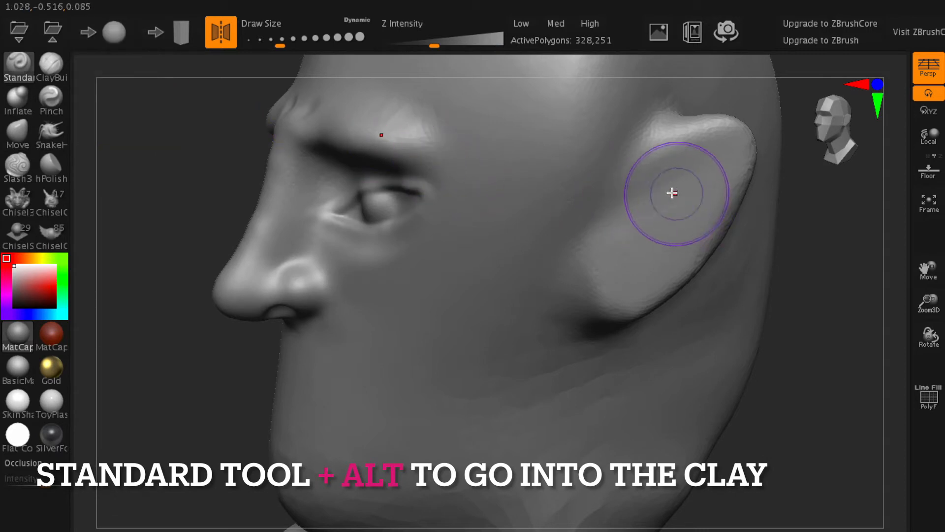
{"action": "left_click_drag", "start_coordinate": [273, 43], "coordinate": [264, 44]}
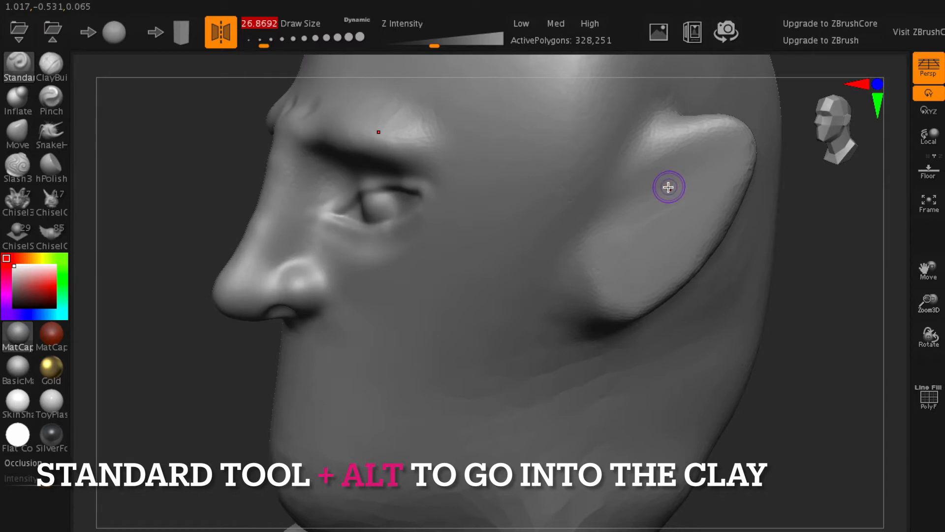
{"action": "left_click", "coordinate": [668, 182], "text": "alt"}
{"action": "mouse_move", "coordinate": [669, 177]}
{"action": "left_mouse_down", "text": "alt"}
{"action": "mouse_move", "coordinate": [699, 167]}
{"action": "mouse_move", "coordinate": [669, 213]}
{"action": "mouse_move", "coordinate": [660, 186]}
{"action": "mouse_move", "coordinate": [624, 240]}
{"action": "mouse_move", "coordinate": [650, 259]}
{"action": "mouse_move", "coordinate": [610, 232]}
{"action": "mouse_move", "coordinate": [654, 249]}
{"action": "mouse_move", "coordinate": [664, 224]}
{"action": "mouse_move", "coordinate": [662, 254]}
{"action": "mouse_move", "coordinate": [664, 228]}
{"action": "mouse_move", "coordinate": [694, 224]}
{"action": "mouse_move", "coordinate": [661, 262]}
{"action": "mouse_move", "coordinate": [648, 249]}
{"action": "mouse_move", "coordinate": [612, 251]}
{"action": "mouse_move", "coordinate": [666, 259]}
{"action": "mouse_move", "coordinate": [719, 160]}
{"action": "mouse_move", "coordinate": [678, 164]}
{"action": "mouse_move", "coordinate": [714, 148]}
{"action": "mouse_move", "coordinate": [689, 227]}
{"action": "mouse_move", "coordinate": [689, 167]}
{"action": "mouse_move", "coordinate": [690, 184]}
{"action": "mouse_move", "coordinate": [633, 207]}
{"action": "mouse_move", "coordinate": [677, 162]}
{"action": "mouse_move", "coordinate": [654, 219]}
{"action": "mouse_move", "coordinate": [671, 211]}
{"action": "mouse_move", "coordinate": [659, 214]}
{"action": "left_mouse_up", "text": "alt"}
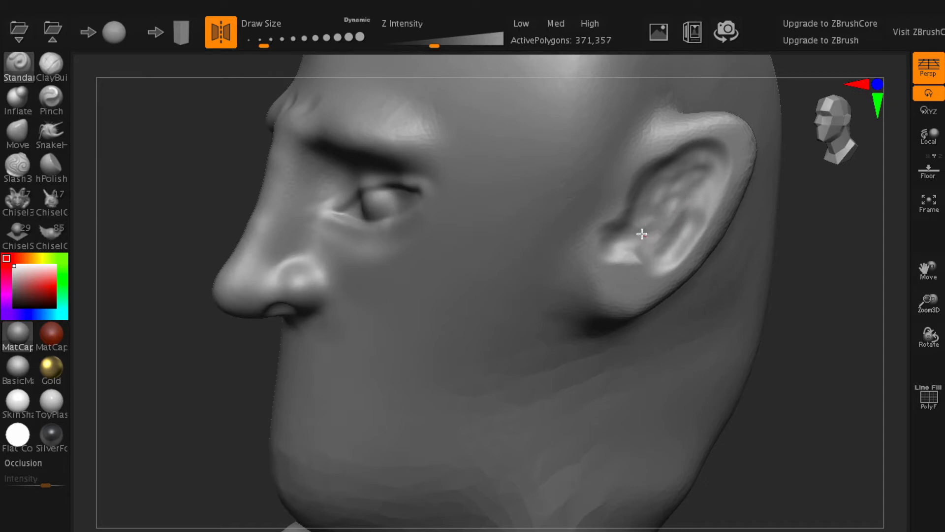
{"action": "mouse_move", "coordinate": [621, 241]}
{"action": "left_mouse_down", "text": "alt"}
{"action": "mouse_move", "coordinate": [621, 249]}
{"action": "mouse_move", "coordinate": [619, 239]}
{"action": "mouse_move", "coordinate": [643, 238]}
{"action": "mouse_move", "coordinate": [622, 239]}
{"action": "mouse_move", "coordinate": [646, 248]}
{"action": "mouse_move", "coordinate": [701, 211]}
{"action": "mouse_move", "coordinate": [728, 170]}
{"action": "mouse_move", "coordinate": [728, 152]}
{"action": "mouse_move", "coordinate": [699, 143]}
{"action": "mouse_move", "coordinate": [660, 163]}
{"action": "mouse_move", "coordinate": [689, 147]}
{"action": "mouse_move", "coordinate": [736, 147]}
{"action": "mouse_move", "coordinate": [724, 182]}
{"action": "mouse_move", "coordinate": [670, 255]}
{"action": "mouse_move", "coordinate": [696, 222]}
{"action": "mouse_move", "coordinate": [671, 197]}
{"action": "mouse_move", "coordinate": [703, 167]}
{"action": "mouse_move", "coordinate": [719, 171]}
{"action": "mouse_move", "coordinate": [677, 256]}
{"action": "left_mouse_up", "text": "alt"}
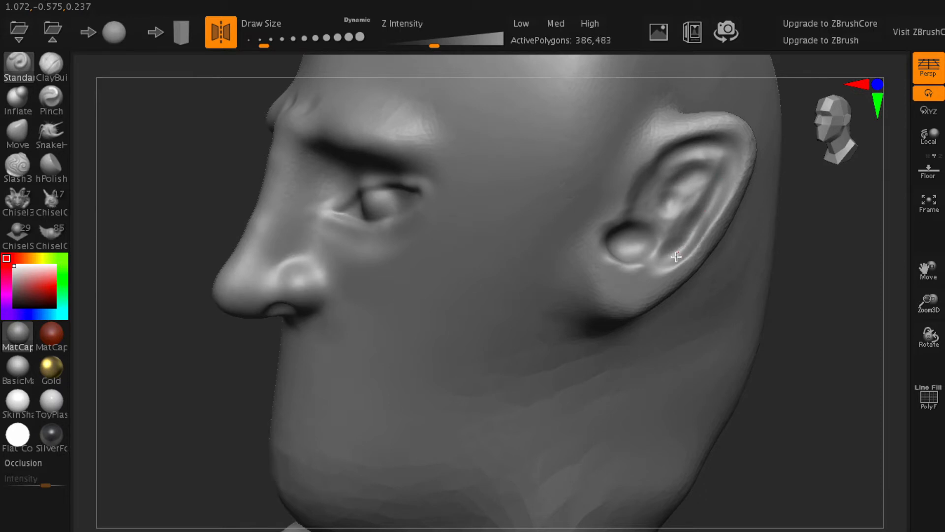
{"action": "mouse_move", "coordinate": [712, 218]}
{"action": "left_mouse_down", "text": "alt"}
{"action": "mouse_move", "coordinate": [728, 163]}
{"action": "mouse_move", "coordinate": [674, 177]}
{"action": "mouse_move", "coordinate": [655, 226]}
{"action": "mouse_move", "coordinate": [579, 299]}
{"action": "left_mouse_up", "text": "alt"}
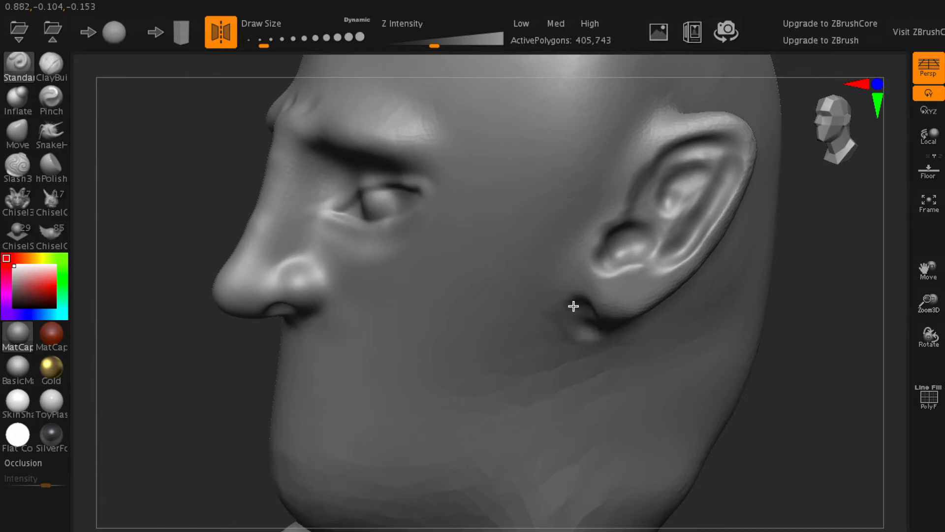
Sculpt a curved crease in front of and beneath the earlobe to set it off from the jaw.
{"action": "left_click_drag", "start_coordinate": [625, 328], "coordinate": [569, 317]}
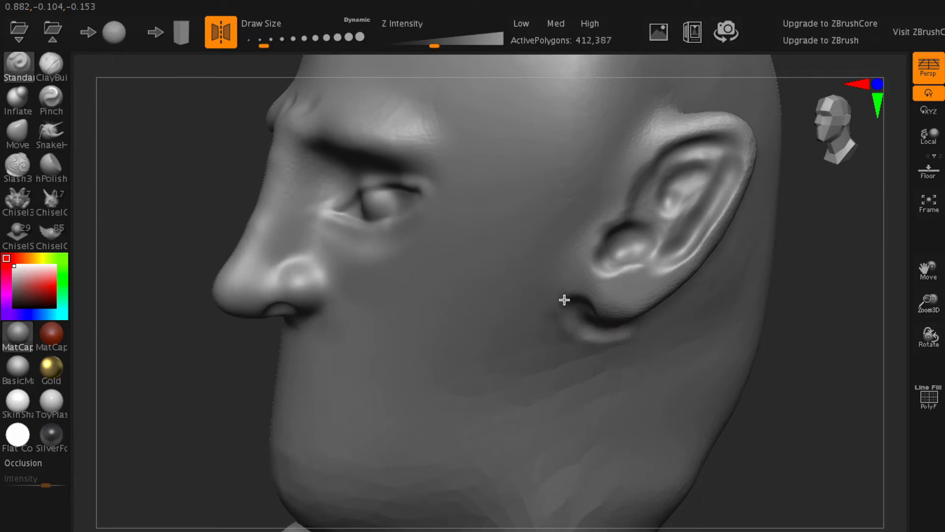
{"action": "left_click_drag", "start_coordinate": [604, 337], "coordinate": [583, 330]}
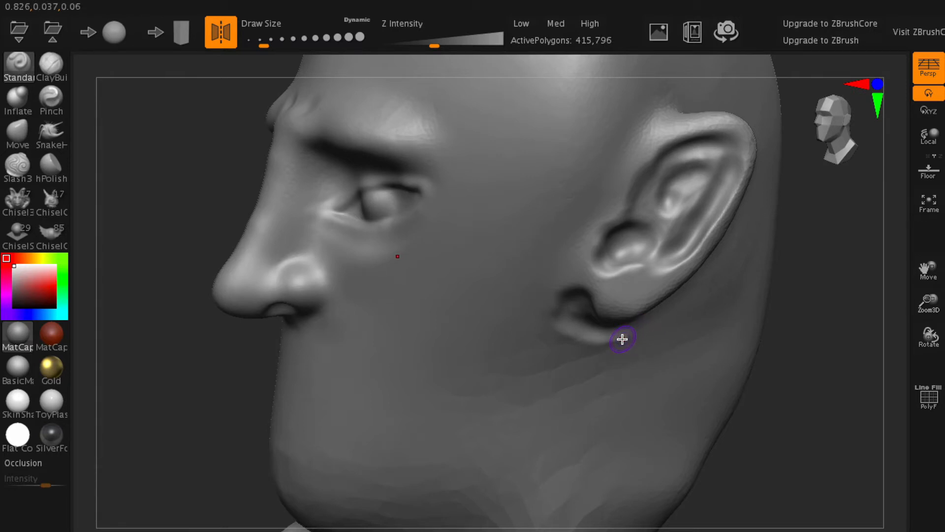
{"action": "left_click_drag", "start_coordinate": [622, 339], "coordinate": [586, 328]}
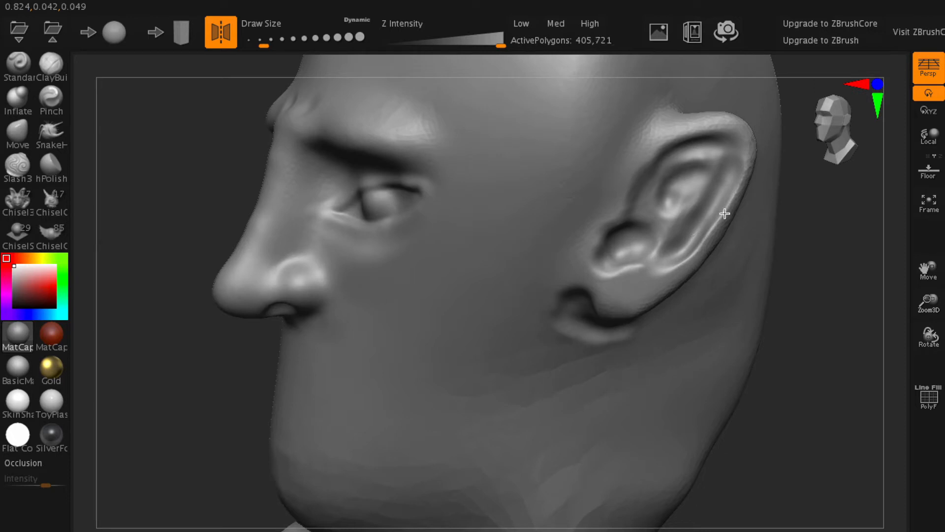
Smooth the ear's rim and inner folds and clean up the jagged crease behind the ear.
{"action": "left_click_drag", "start_coordinate": [667, 131], "coordinate": [715, 115]}
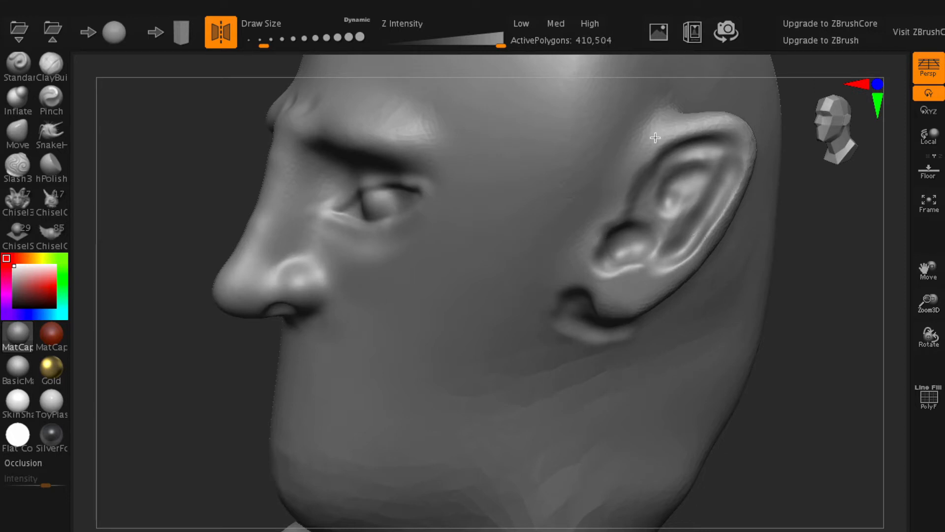
{"action": "left_click_drag", "start_coordinate": [646, 201], "coordinate": [632, 256], "text": "shift"}
{"action": "mouse_move", "coordinate": [798, 320]}
{"action": "left_mouse_down"}
{"action": "mouse_move", "coordinate": [724, 330]}
{"action": "mouse_move", "coordinate": [739, 321]}
{"action": "mouse_move", "coordinate": [689, 305]}
{"action": "left_mouse_up"}
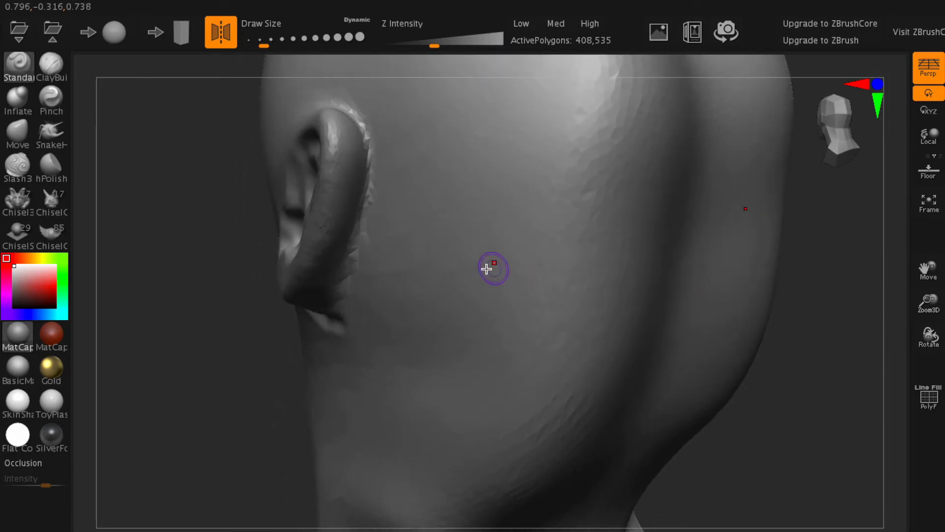
{"action": "left_click_drag", "start_coordinate": [362, 259], "coordinate": [370, 203]}
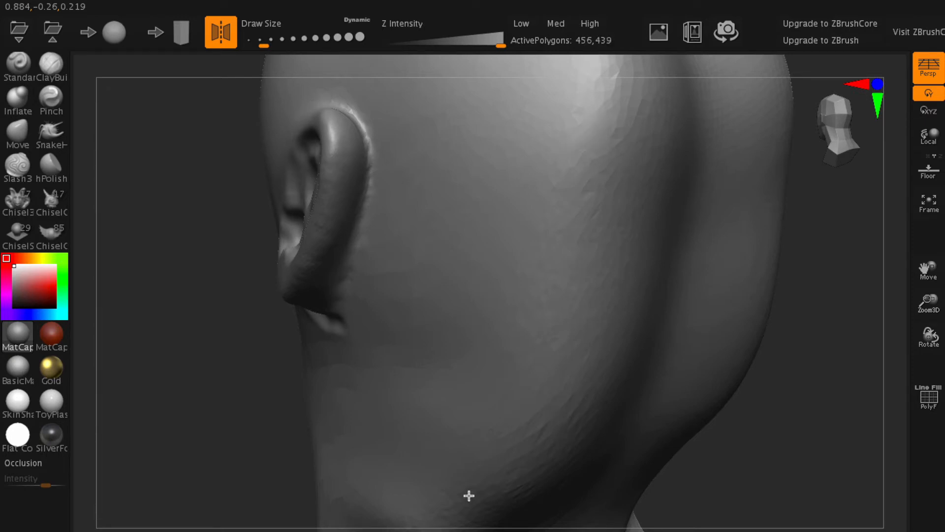
{"action": "left_click_drag", "start_coordinate": [350, 287], "coordinate": [345, 307]}
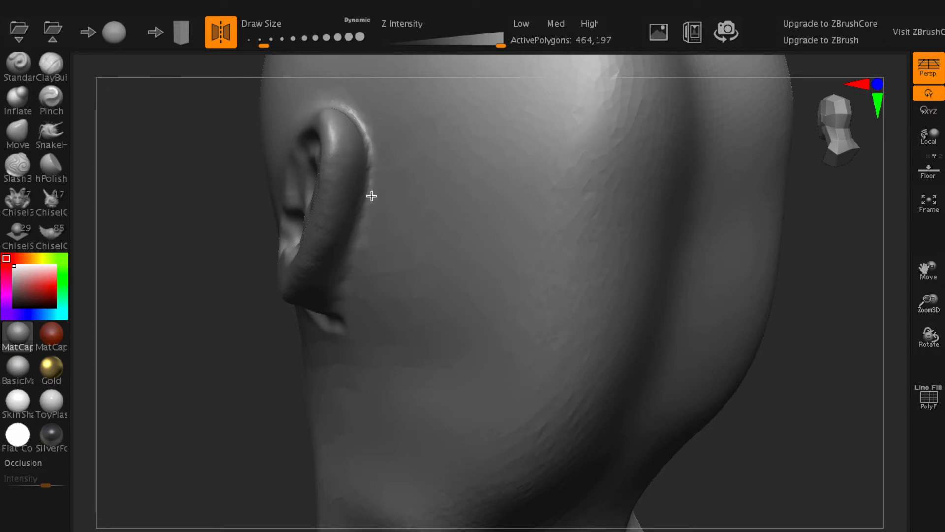
{"action": "left_click_drag", "start_coordinate": [344, 272], "coordinate": [310, 312]}
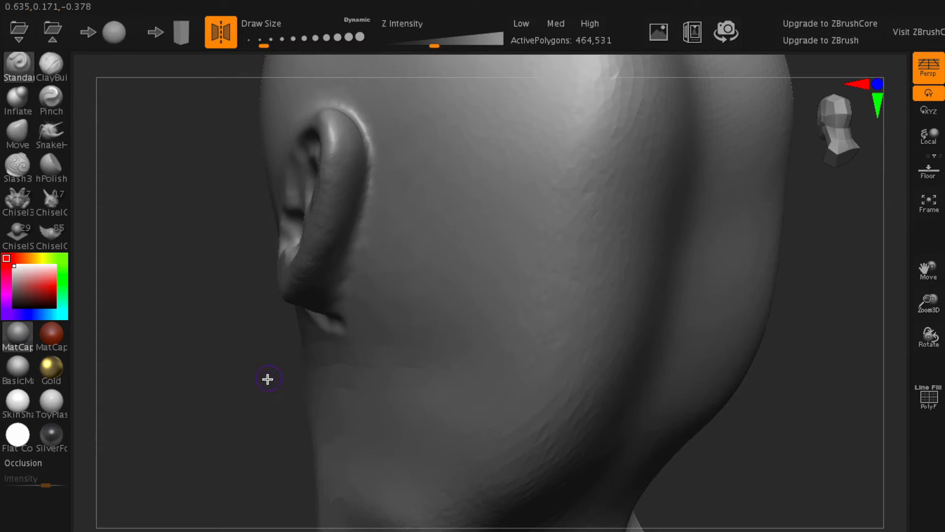
Reshape and angle the whole ear with the Move brush, enlarging the draw size to about 177 and then further.
{"action": "mouse_move", "coordinate": [254, 385]}
{"action": "left_mouse_down"}
{"action": "mouse_move", "coordinate": [332, 392]}
{"action": "mouse_move", "coordinate": [359, 380]}
{"action": "left_mouse_up"}
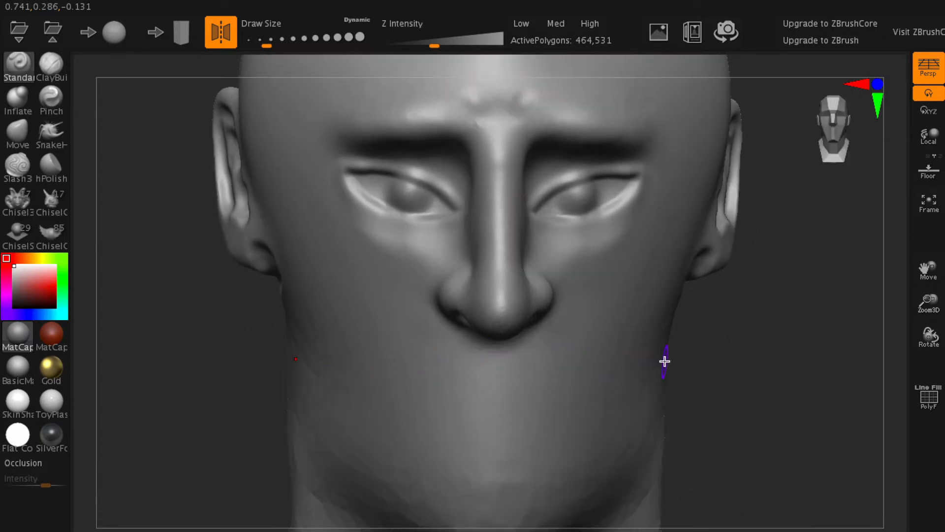
{"action": "mouse_move", "coordinate": [768, 365]}
{"action": "left_mouse_down"}
{"action": "mouse_move", "coordinate": [760, 363]}
{"action": "mouse_move", "coordinate": [753, 299]}
{"action": "mouse_move", "coordinate": [749, 312]}
{"action": "mouse_move", "coordinate": [707, 310]}
{"action": "mouse_move", "coordinate": [719, 302]}
{"action": "mouse_move", "coordinate": [732, 314]}
{"action": "mouse_move", "coordinate": [760, 312]}
{"action": "mouse_move", "coordinate": [728, 316]}
{"action": "left_mouse_up"}
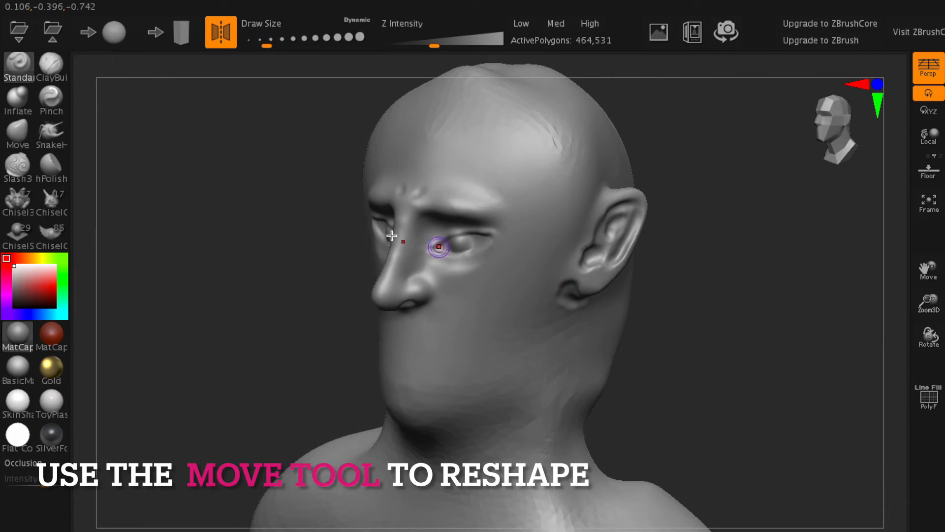
{"action": "left_click", "coordinate": [17, 132]}
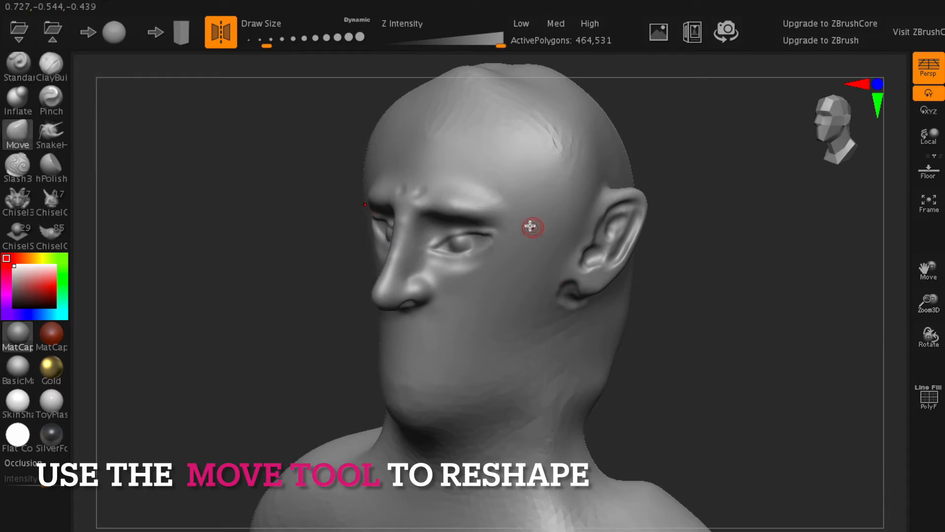
{"action": "left_click_drag", "start_coordinate": [285, 44], "coordinate": [296, 46]}
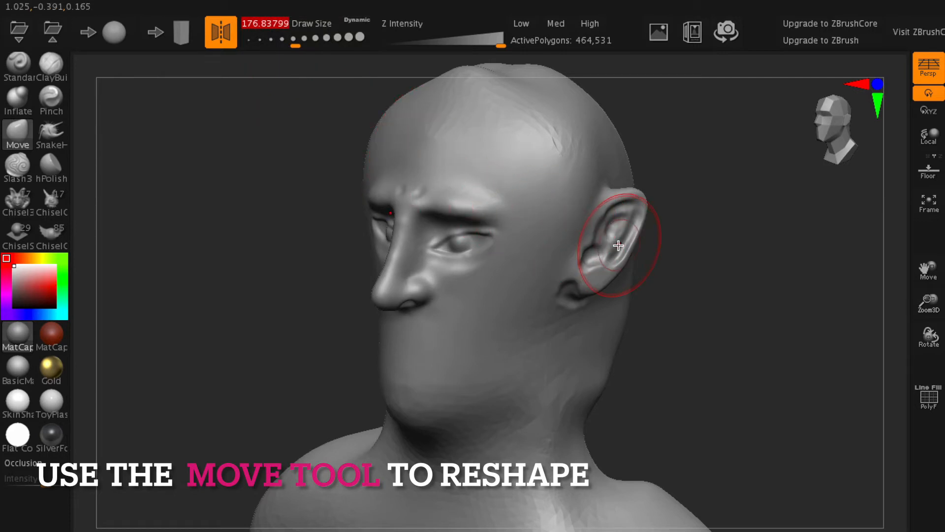
{"action": "left_click_drag", "start_coordinate": [302, 45], "coordinate": [307, 45]}
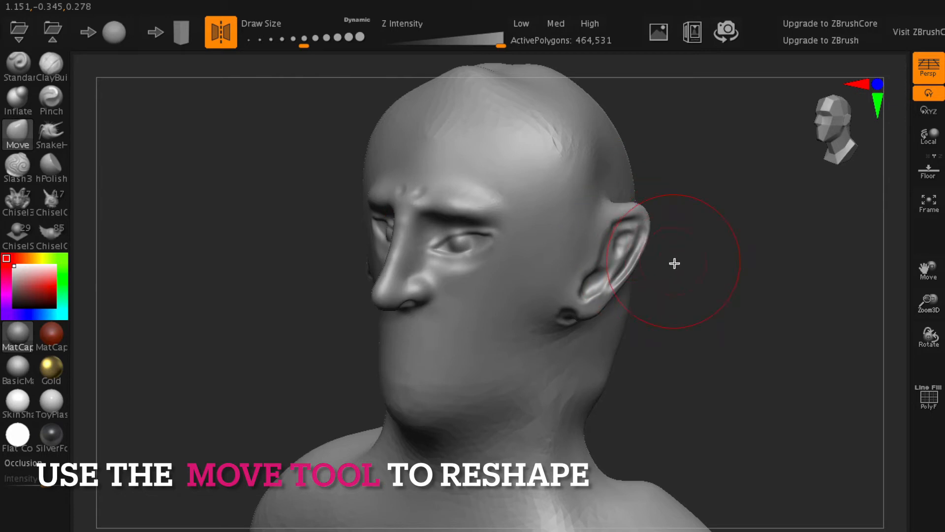
Push the side of the skull inward beside the ear and tuck the earlobe area toward the jaw with the Move brush.
{"action": "mouse_move", "coordinate": [712, 294]}
{"action": "left_mouse_down"}
{"action": "mouse_move", "coordinate": [749, 293]}
{"action": "mouse_move", "coordinate": [667, 270]}
{"action": "left_mouse_up"}
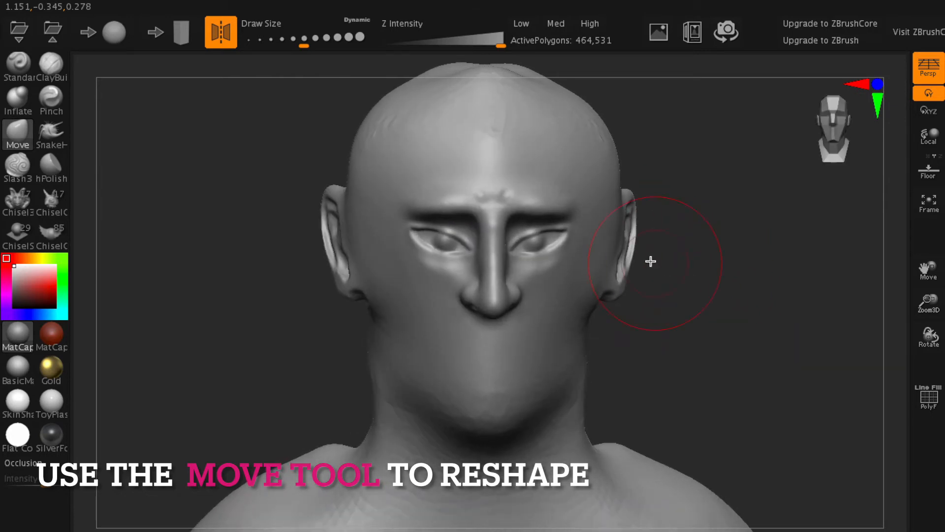
{"action": "left_click_drag", "start_coordinate": [616, 240], "coordinate": [602, 255]}
{"action": "mouse_move", "coordinate": [615, 176]}
{"action": "left_mouse_down"}
{"action": "mouse_move", "coordinate": [606, 179]}
{"action": "mouse_move", "coordinate": [610, 165]}
{"action": "mouse_move", "coordinate": [605, 189]}
{"action": "left_mouse_up"}
{"action": "mouse_move", "coordinate": [682, 240]}
{"action": "left_mouse_down"}
{"action": "mouse_move", "coordinate": [689, 243]}
{"action": "mouse_move", "coordinate": [669, 242]}
{"action": "left_mouse_up"}
{"action": "left_click_drag", "start_coordinate": [581, 299], "coordinate": [566, 295]}
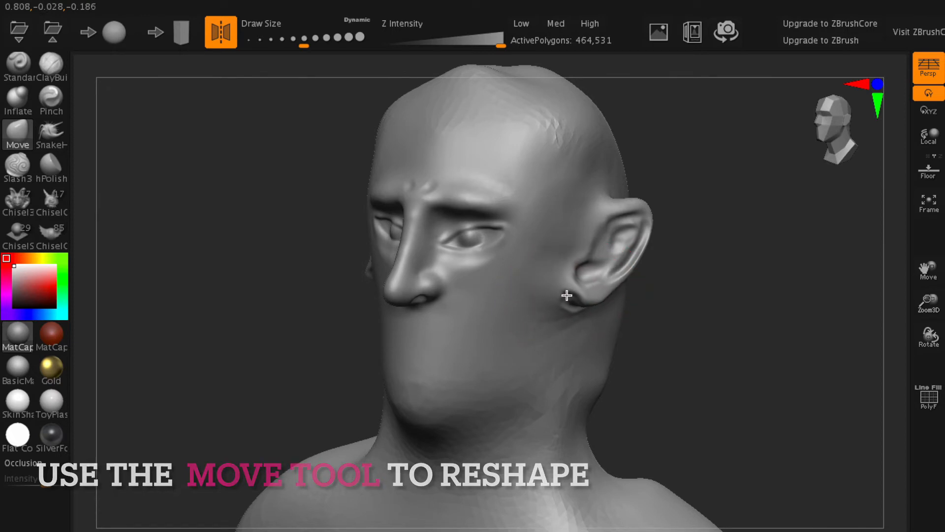
Push in the back of the skull and hollow the nape beneath it with the Move brush.
{"action": "mouse_move", "coordinate": [680, 302]}
{"action": "left_mouse_down"}
{"action": "mouse_move", "coordinate": [673, 312]}
{"action": "mouse_move", "coordinate": [590, 316]}
{"action": "mouse_move", "coordinate": [635, 326]}
{"action": "mouse_move", "coordinate": [623, 295]}
{"action": "left_mouse_up"}
{"action": "left_click_drag", "start_coordinate": [682, 287], "coordinate": [705, 306]}
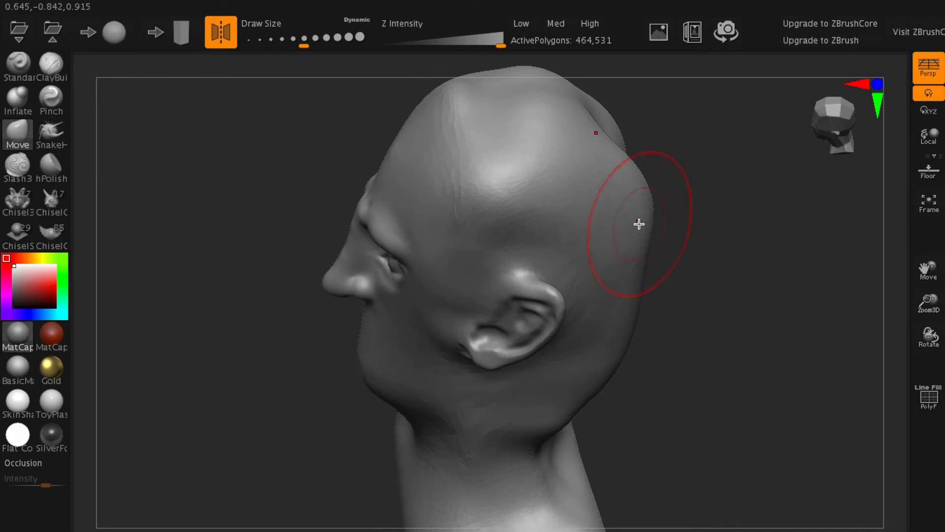
{"action": "left_click_drag", "start_coordinate": [639, 224], "coordinate": [628, 224]}
{"action": "left_click_drag", "start_coordinate": [629, 192], "coordinate": [615, 197]}
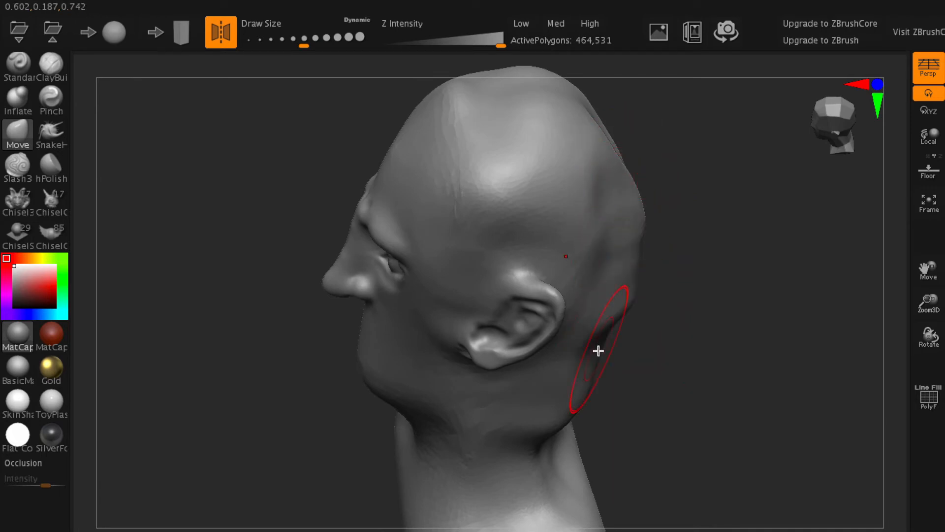
{"action": "mouse_move", "coordinate": [595, 382]}
{"action": "left_mouse_down"}
{"action": "mouse_move", "coordinate": [578, 381]}
{"action": "mouse_move", "coordinate": [541, 413]}
{"action": "left_mouse_up"}
{"action": "left_click_drag", "start_coordinate": [609, 383], "coordinate": [583, 376]}
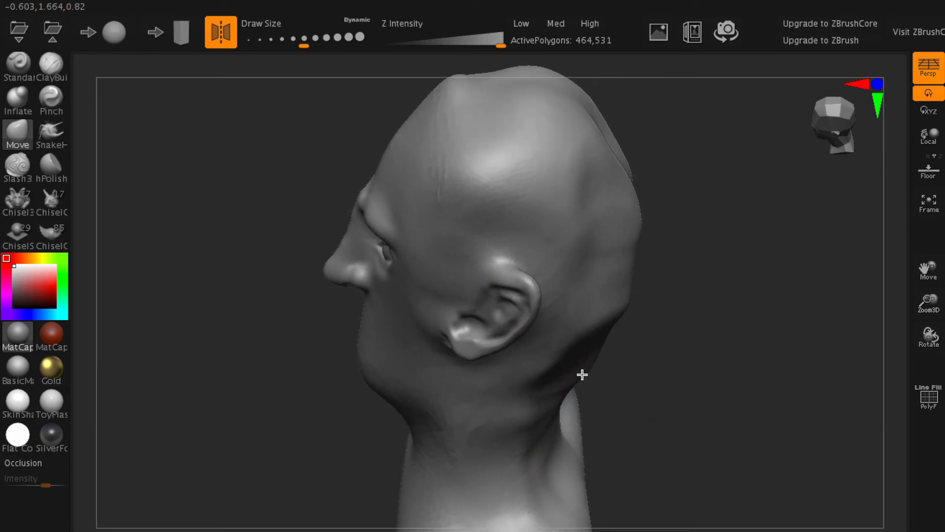
{"action": "mouse_move", "coordinate": [697, 353]}
{"action": "left_mouse_down"}
{"action": "mouse_move", "coordinate": [713, 346]}
{"action": "mouse_move", "coordinate": [722, 247]}
{"action": "mouse_move", "coordinate": [679, 290]}
{"action": "left_mouse_up"}
{"action": "mouse_move", "coordinate": [605, 331]}
{"action": "left_mouse_down"}
{"action": "mouse_move", "coordinate": [572, 334]}
{"action": "mouse_move", "coordinate": [541, 359]}
{"action": "mouse_move", "coordinate": [544, 382]}
{"action": "left_mouse_up"}
{"action": "mouse_move", "coordinate": [674, 320]}
{"action": "left_mouse_down"}
{"action": "mouse_move", "coordinate": [734, 335]}
{"action": "mouse_move", "coordinate": [746, 291]}
{"action": "left_mouse_up"}
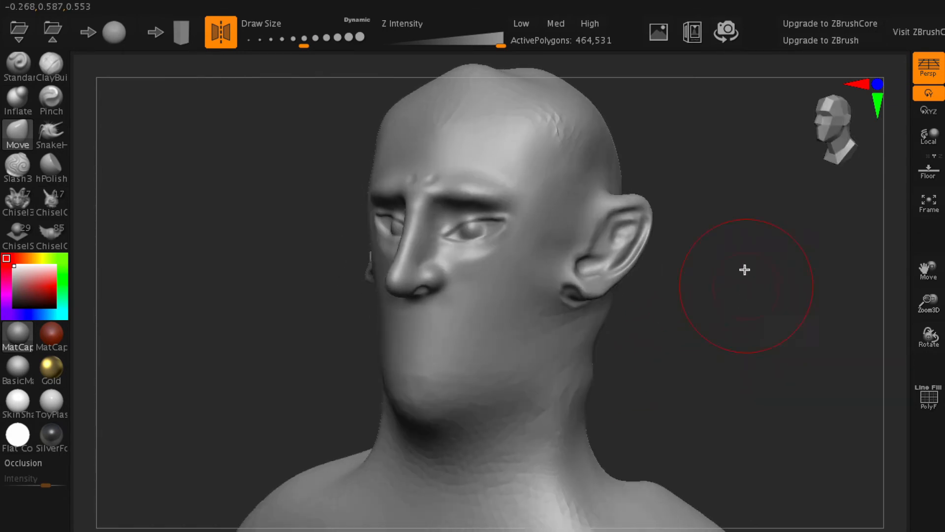
Push the side of the neck inward beneath the jaw and skull with the Move brush, checking the head from both sides.
{"action": "mouse_move", "coordinate": [586, 388]}
{"action": "left_mouse_down"}
{"action": "mouse_move", "coordinate": [574, 381]}
{"action": "mouse_move", "coordinate": [553, 400]}
{"action": "mouse_move", "coordinate": [563, 403]}
{"action": "mouse_move", "coordinate": [530, 405]}
{"action": "left_mouse_up"}
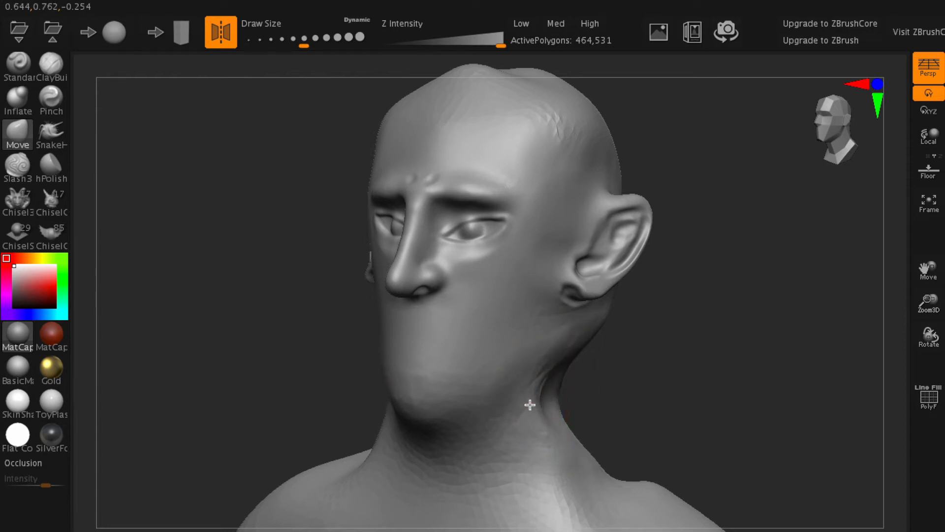
{"action": "left_click_drag", "start_coordinate": [712, 367], "coordinate": [728, 369]}
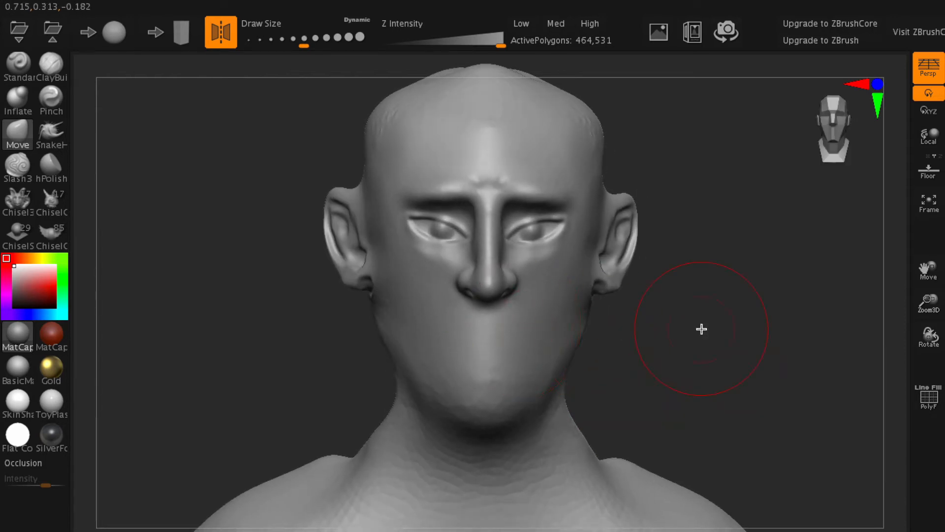
{"action": "left_click_drag", "start_coordinate": [701, 330], "coordinate": [741, 326]}
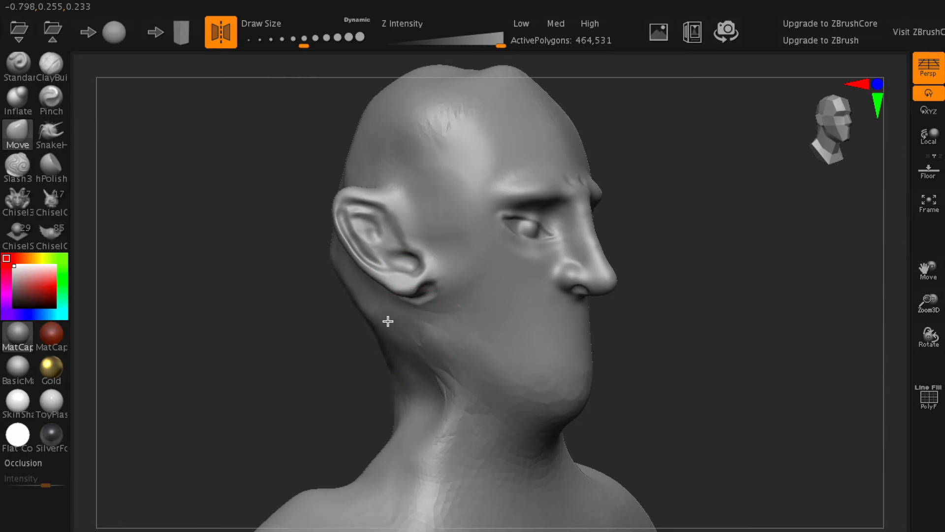
{"action": "mouse_move", "coordinate": [726, 310]}
{"action": "left_mouse_down"}
{"action": "mouse_move", "coordinate": [684, 320]}
{"action": "mouse_move", "coordinate": [694, 321]}
{"action": "left_mouse_up"}
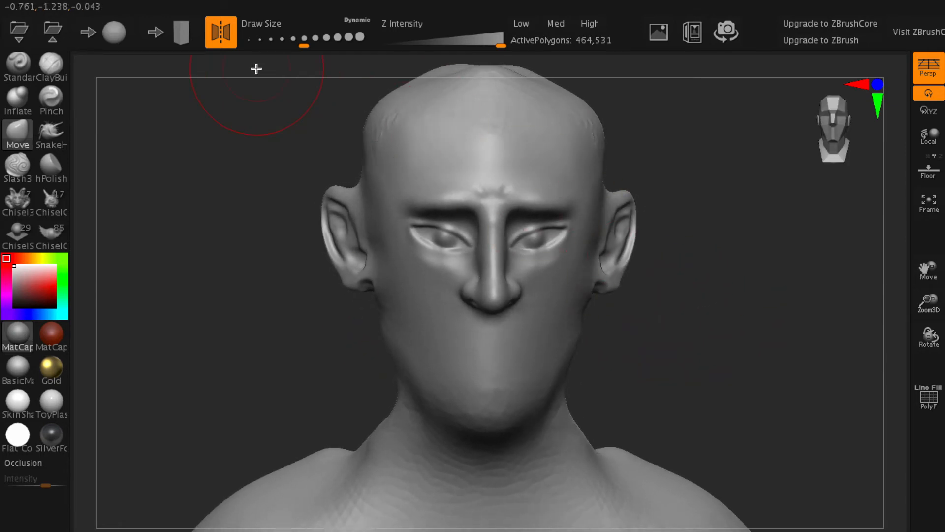
Save the project under the new file name alien 3.zpr.
{"action": "left_click", "coordinate": [61, 32]}
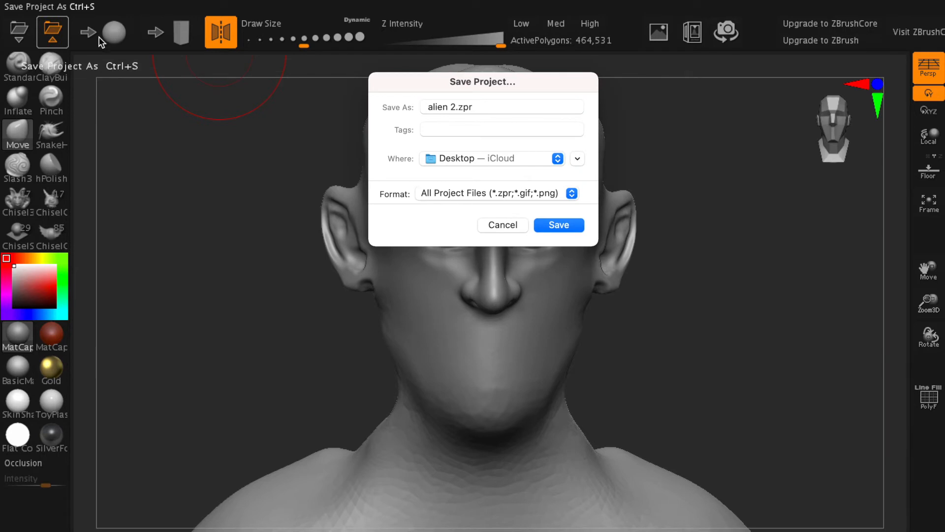
{"action": "left_click", "coordinate": [454, 105]}
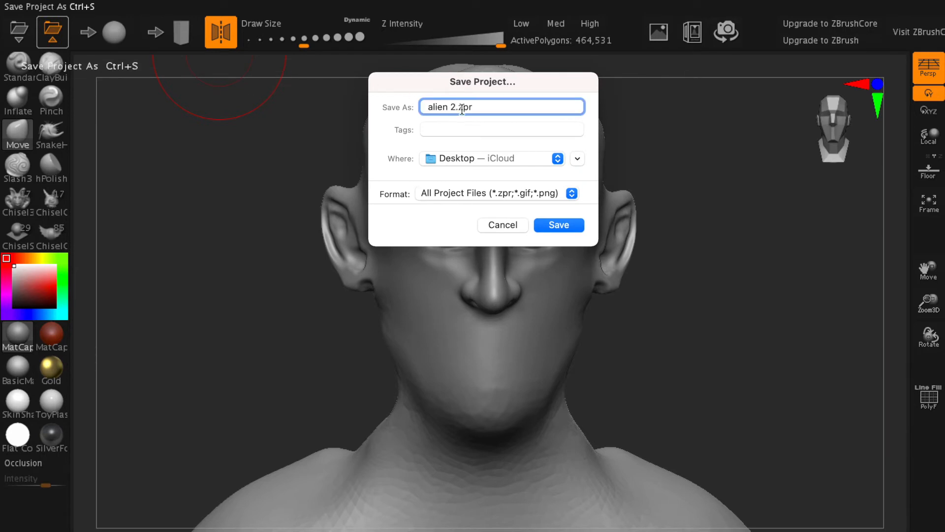
{"action": "type", "text": "3"}
{"action": "key", "text": "Return"}
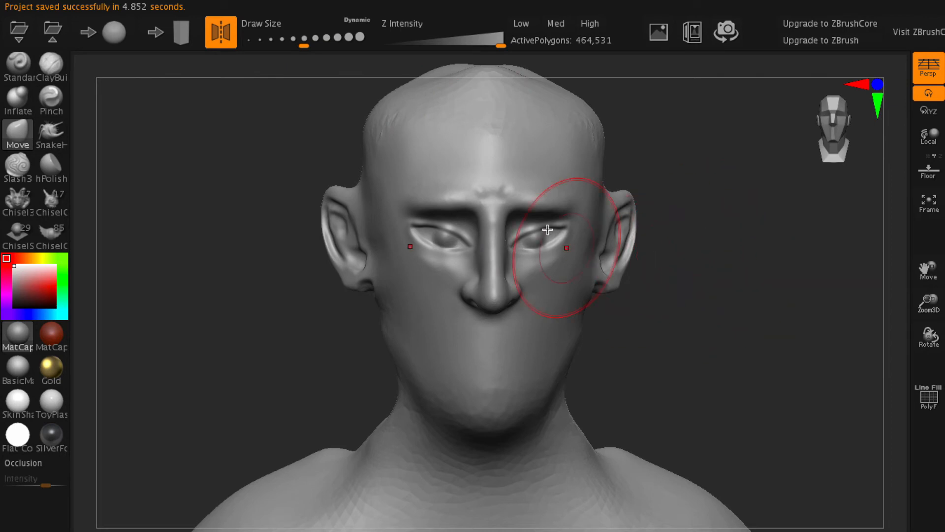
Undo the skull, neck and ear edits one after another, back to the head without any ears.
{"action": "key", "text": "ctrl+z"}
{"action": "key", "text": "ctrl+z"}
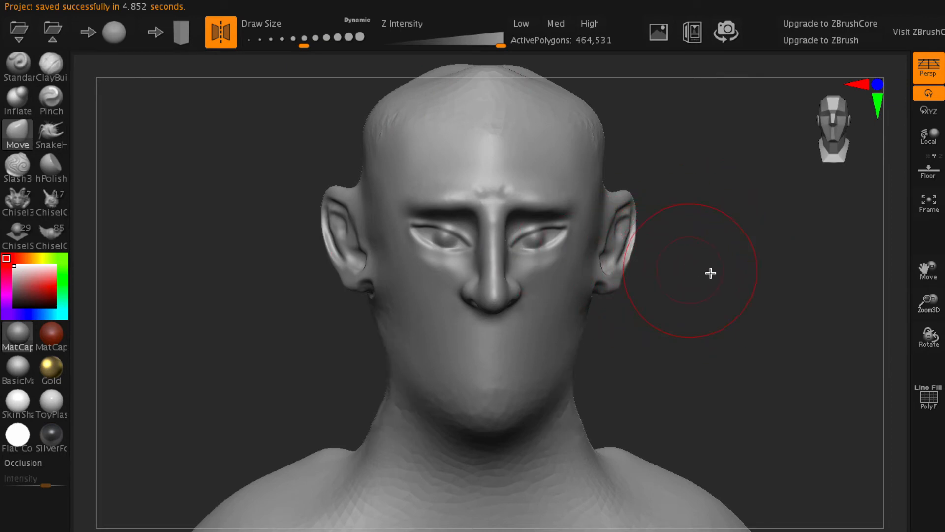
{"action": "key", "text": "ctrl+z"}
{"action": "key", "text": "ctrl+z"}
{"action": "key", "text": "ctrl+z"}
{"action": "key", "text": "ctrl+z"}
{"action": "key", "text": "ctrl+z"}
{"action": "key", "text": "ctrl+z"}
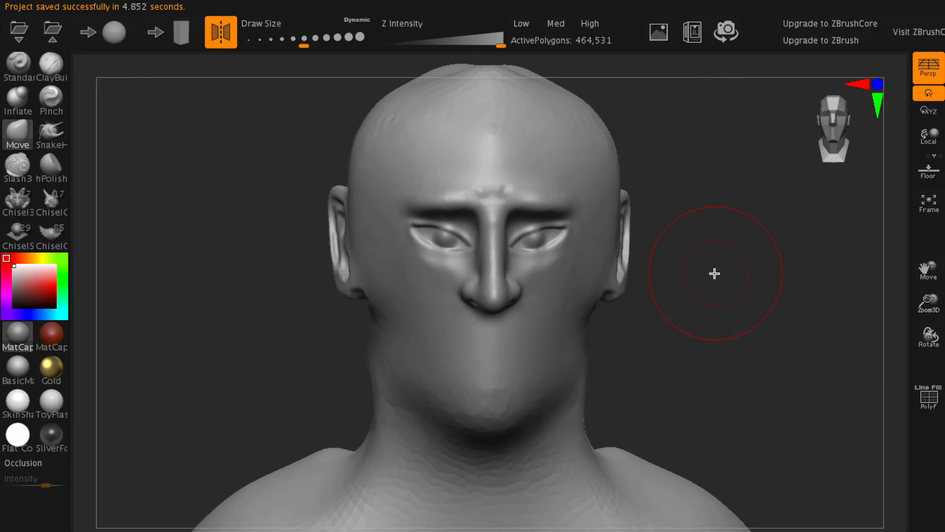
{"action": "key", "text": "ctrl+z"}
{"action": "key", "text": "ctrl+z"}
{"action": "key", "text": "ctrl+z"}
{"action": "key", "text": "ctrl+z"}
{"action": "key", "text": "ctrl+z"}
{"action": "key", "text": "ctrl+z"}
{"action": "key", "text": "ctrl+z"}
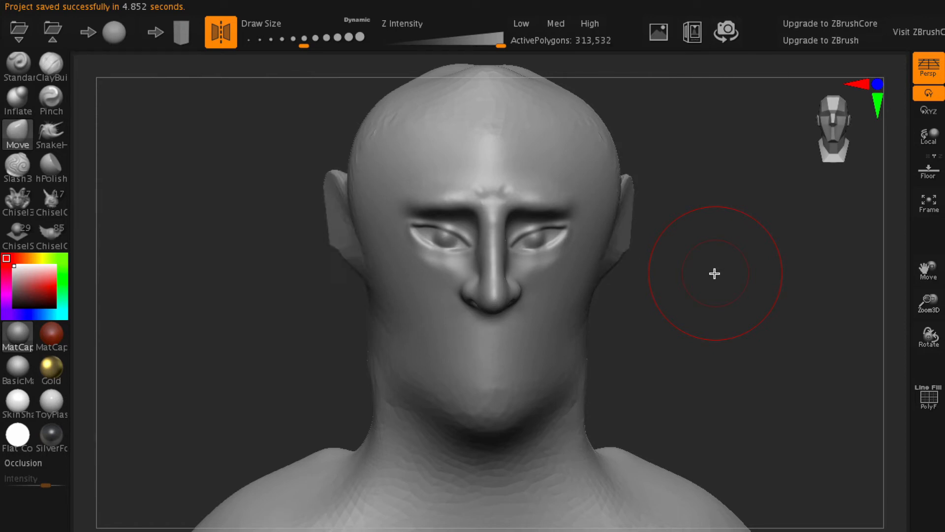
{"action": "key", "text": "ctrl+z"}
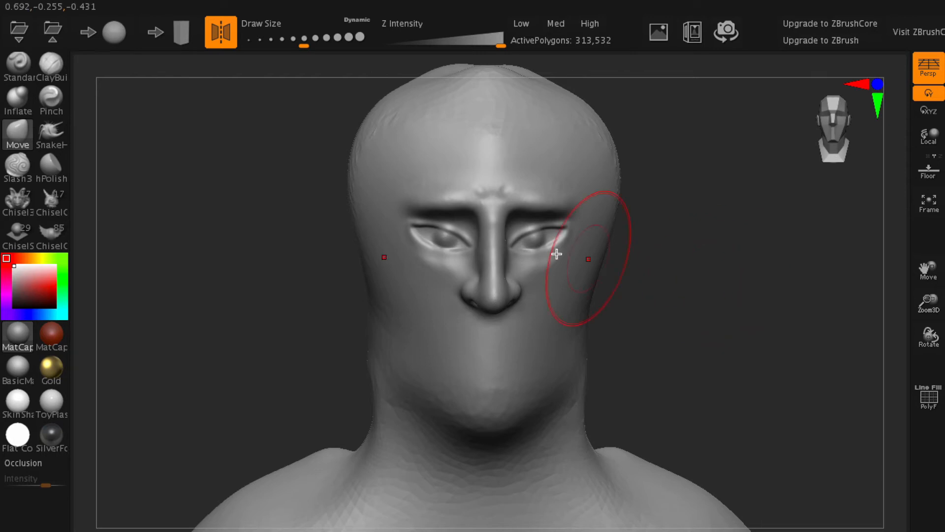
Pull a pointed Ear02 shape out of the side of the head with the Chisel3D brush, accepting removal of the newer undo history.
{"action": "left_click", "coordinate": [32, 207]}
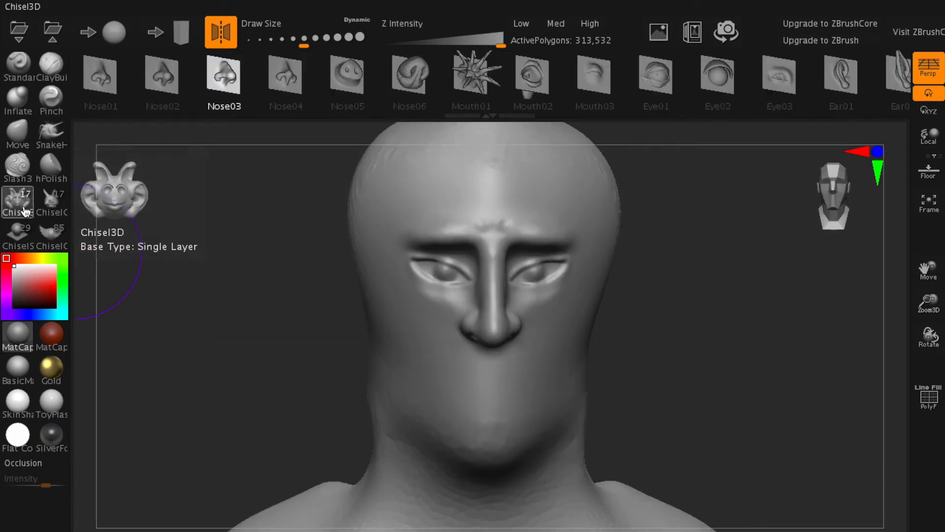
{"action": "left_click_drag", "start_coordinate": [742, 94], "coordinate": [356, 105]}
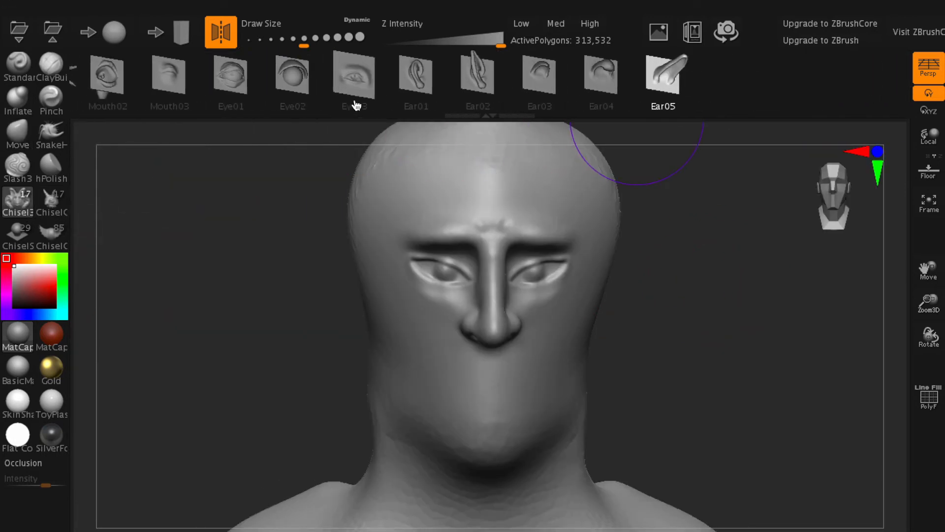
{"action": "left_click", "coordinate": [469, 85]}
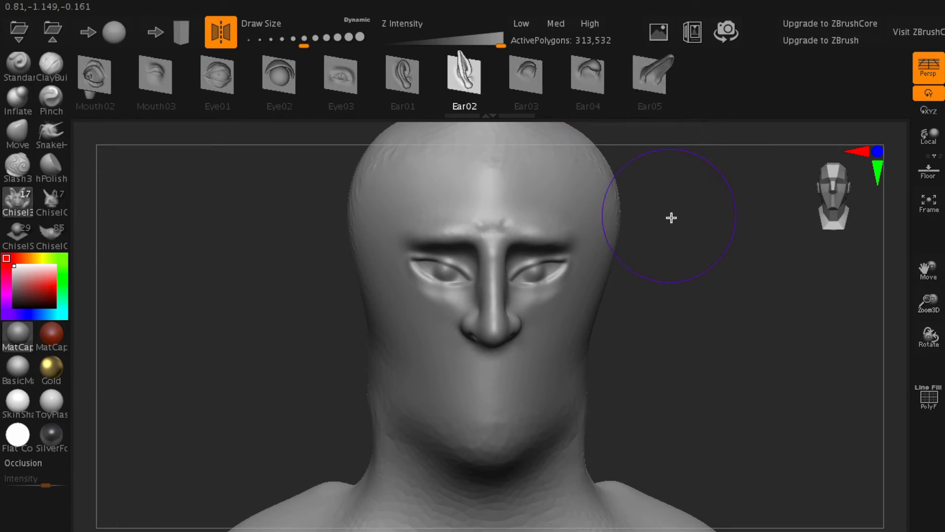
{"action": "mouse_move", "coordinate": [708, 263]}
{"action": "left_mouse_down"}
{"action": "mouse_move", "coordinate": [662, 282]}
{"action": "mouse_move", "coordinate": [673, 268]}
{"action": "left_mouse_up"}
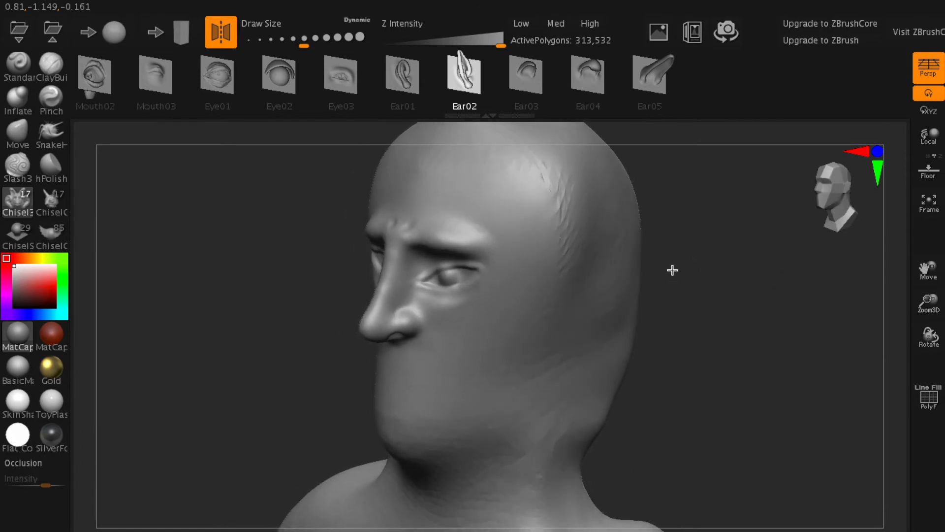
{"action": "left_click_drag", "start_coordinate": [601, 271], "coordinate": [523, 192]}
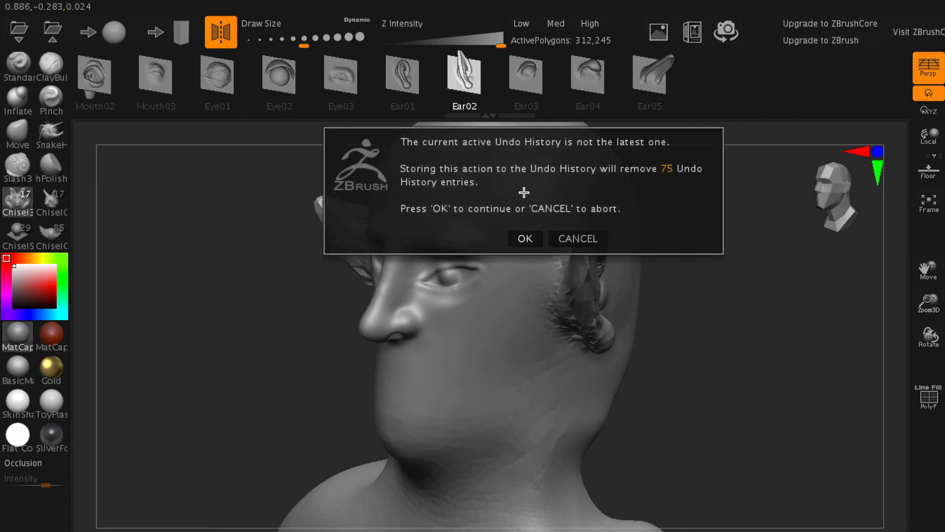
{"action": "left_click", "coordinate": [527, 240]}
Smooth the jagged surface and inner folds of the pointed ear from the opposite side of the head.
{"action": "mouse_move", "coordinate": [228, 333]}
{"action": "left_mouse_down"}
{"action": "mouse_move", "coordinate": [327, 338]}
{"action": "mouse_move", "coordinate": [291, 338]}
{"action": "left_mouse_up"}
{"action": "left_click_drag", "start_coordinate": [425, 302], "coordinate": [437, 201]}
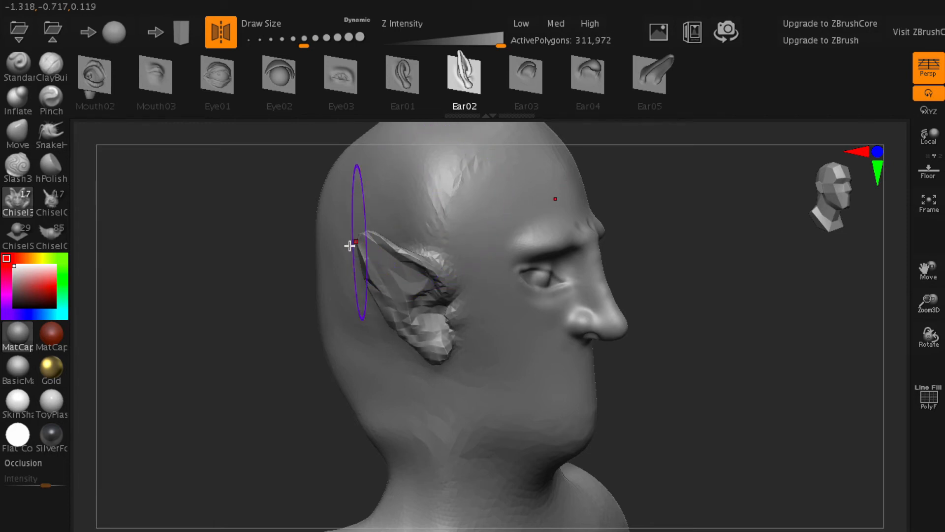
{"action": "mouse_move", "coordinate": [434, 327]}
{"action": "left_mouse_down", "text": "shift"}
{"action": "mouse_move", "coordinate": [392, 281]}
{"action": "mouse_move", "coordinate": [435, 341]}
{"action": "mouse_move", "coordinate": [391, 303]}
{"action": "left_mouse_up", "text": "shift"}
Raise a horizontal lip ridge below the nose with the Standard brush at draw size 28.75 and dent the skin above its centre.
{"action": "mouse_move", "coordinate": [704, 363]}
{"action": "left_mouse_down"}
{"action": "mouse_move", "coordinate": [645, 354]}
{"action": "mouse_move", "coordinate": [654, 350]}
{"action": "mouse_move", "coordinate": [591, 373]}
{"action": "left_mouse_up"}
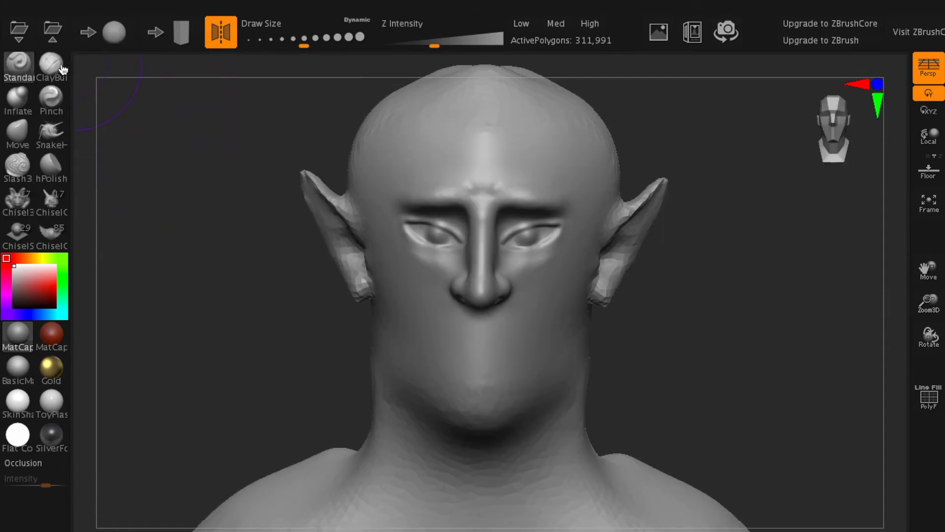
{"action": "left_click", "coordinate": [17, 67]}
{"action": "mouse_move", "coordinate": [458, 352]}
{"action": "right_mouse_down", "text": "alt"}
{"action": "mouse_move", "coordinate": [479, 344]}
{"action": "mouse_move", "coordinate": [486, 422]}
{"action": "mouse_move", "coordinate": [504, 468]}
{"action": "mouse_move", "coordinate": [523, 432]}
{"action": "mouse_move", "coordinate": [516, 302]}
{"action": "mouse_move", "coordinate": [515, 319]}
{"action": "right_mouse_up", "text": "alt"}
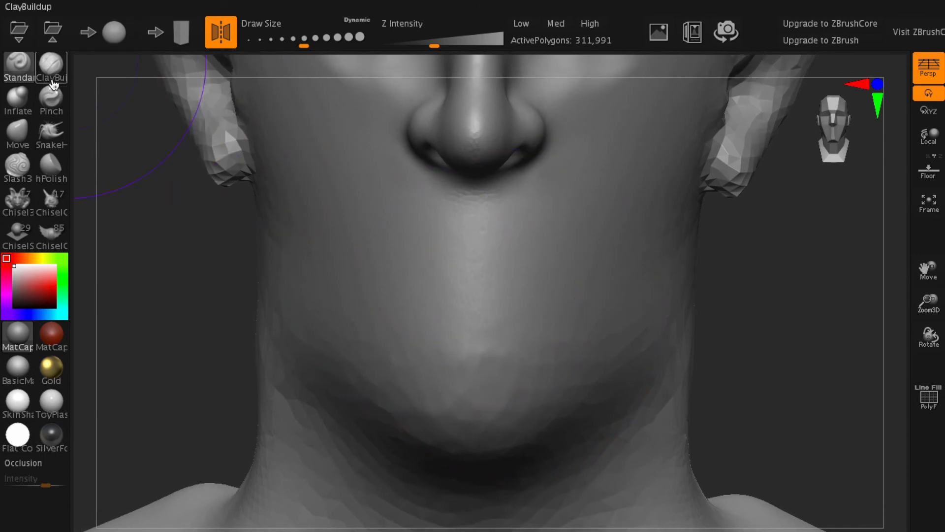
{"action": "left_click_drag", "start_coordinate": [306, 41], "coordinate": [264, 43]}
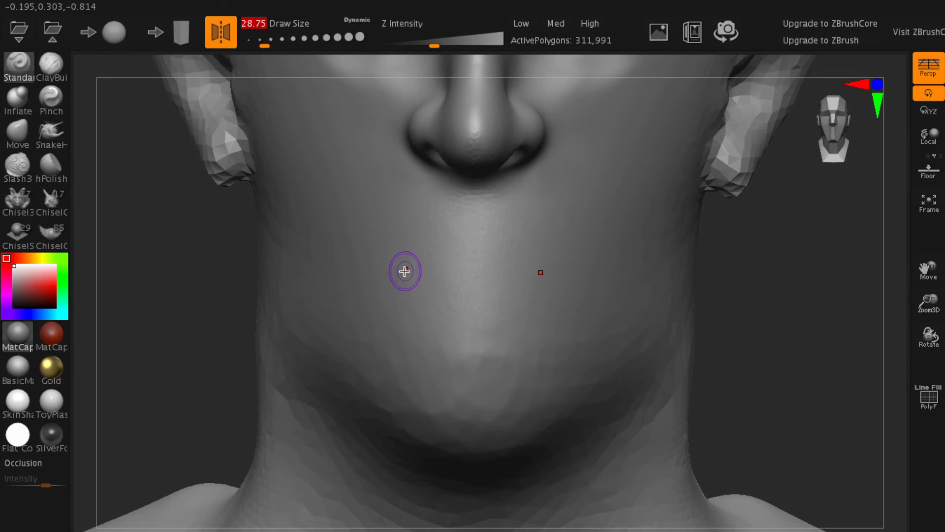
{"action": "left_click_drag", "start_coordinate": [391, 259], "coordinate": [550, 261]}
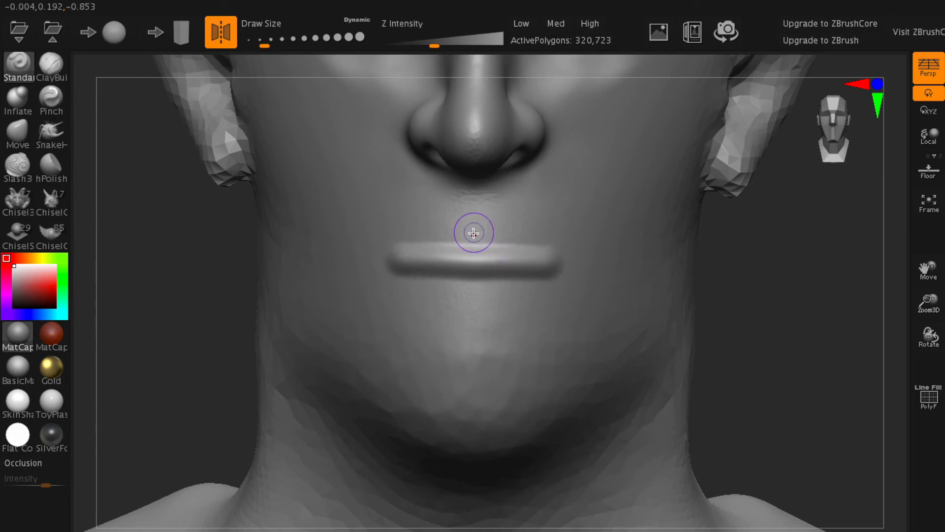
{"action": "right_click_drag", "start_coordinate": [473, 234], "coordinate": [475, 228], "text": "alt"}
{"action": "left_click_drag", "start_coordinate": [475, 222], "coordinate": [481, 226], "text": "alt"}
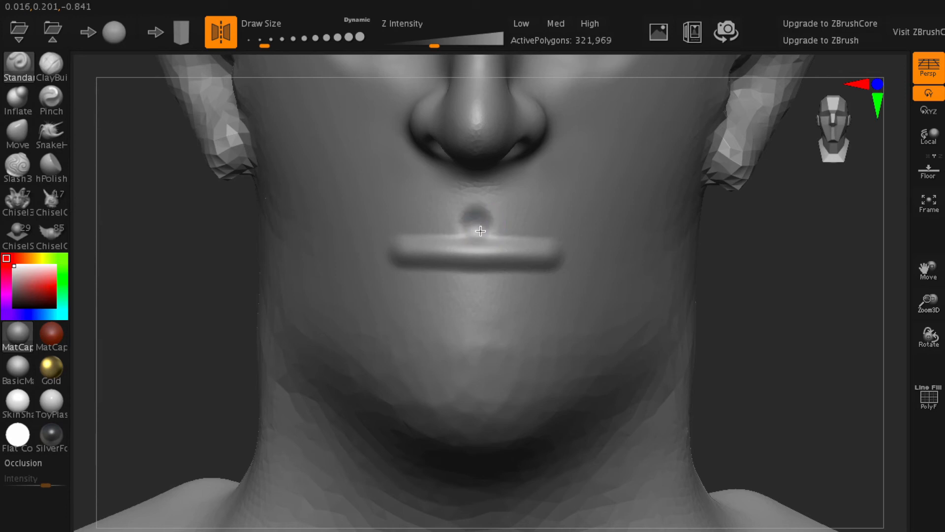
Build up a curved lower lip along the underside of the mouth ridge and smooth it.
{"action": "left_click_drag", "start_coordinate": [422, 266], "coordinate": [483, 272]}
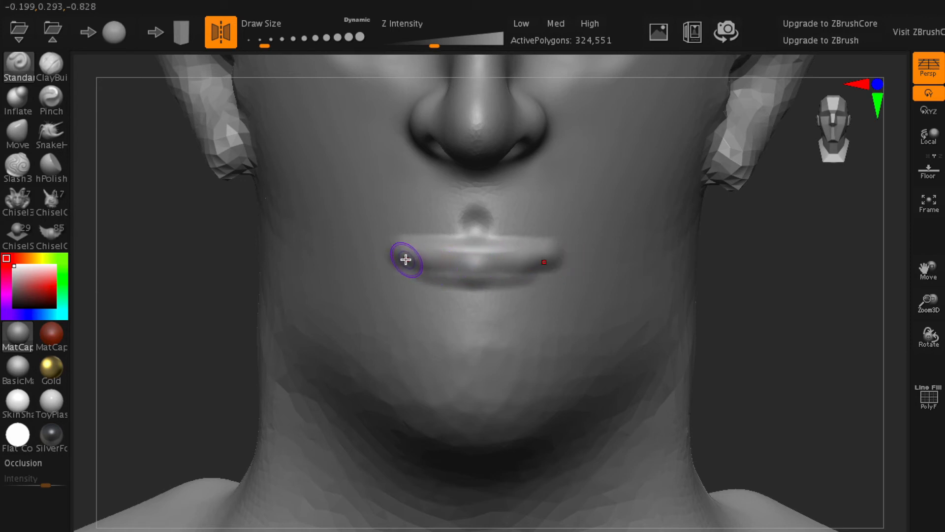
{"action": "left_click_drag", "start_coordinate": [415, 265], "coordinate": [500, 276]}
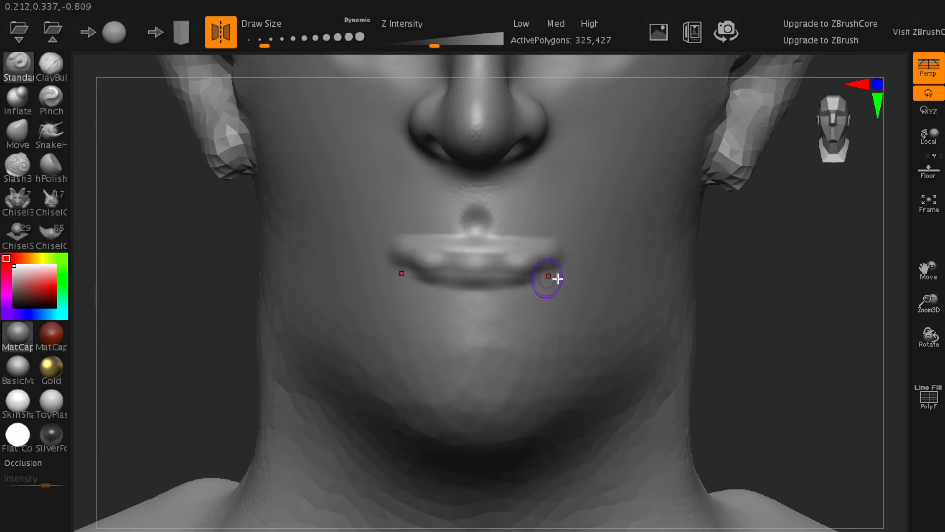
{"action": "left_click_drag", "start_coordinate": [502, 263], "coordinate": [507, 262], "text": "shift"}
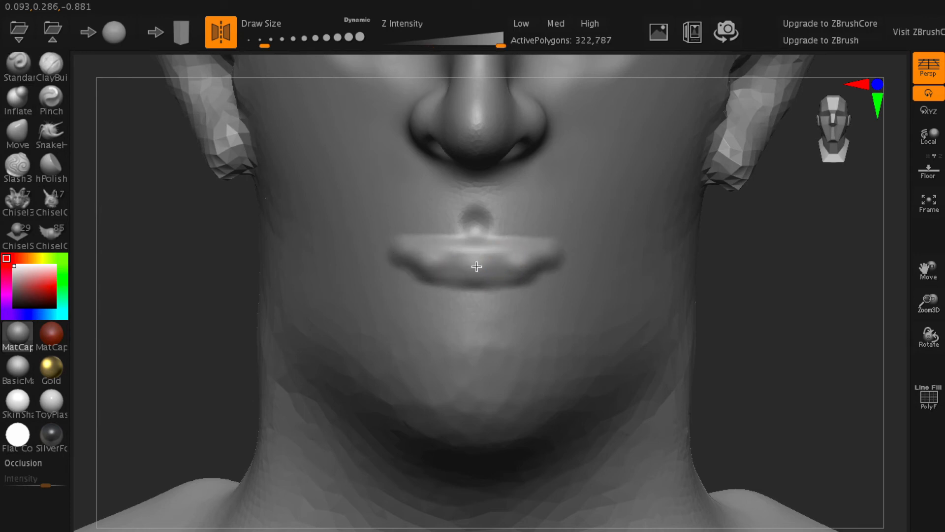
Carve the parting line between the lips out past the mouth corners with the Slash3 brush.
{"action": "left_click", "coordinate": [18, 165]}
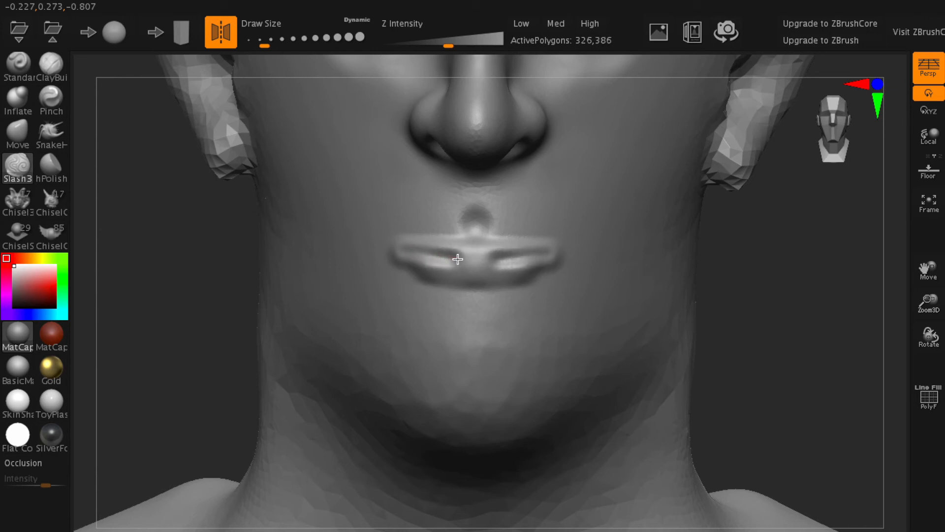
{"action": "left_click_drag", "start_coordinate": [482, 260], "coordinate": [554, 258]}
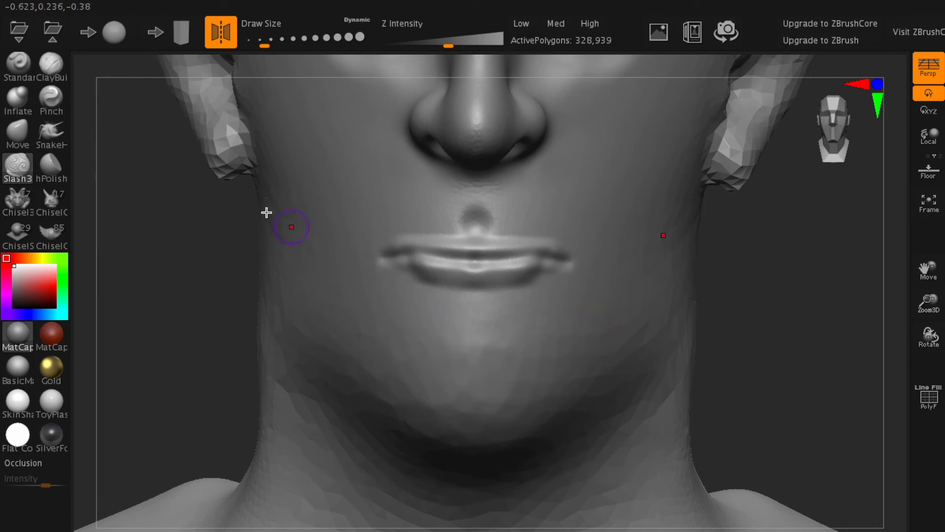
{"action": "left_click", "coordinate": [18, 63]}
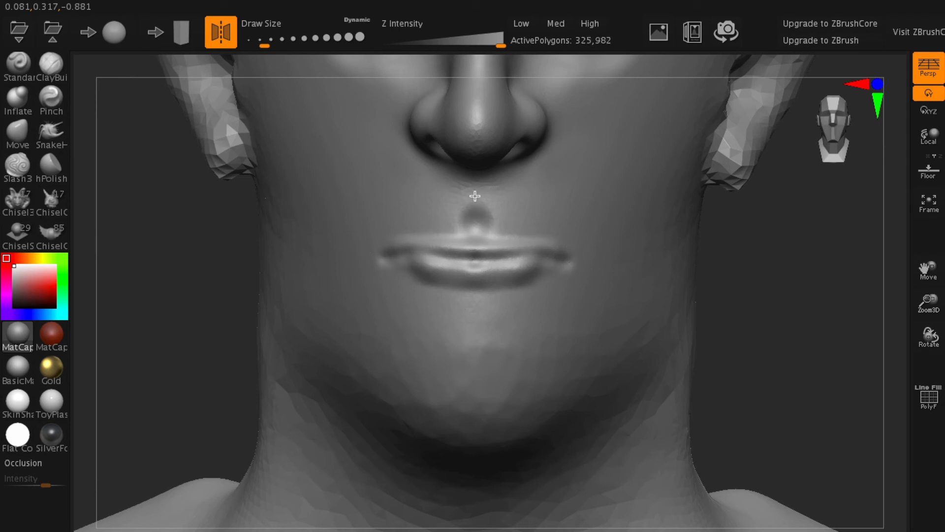
Smooth the dent above the upper lip and carve a longer philtrum up to the nose with the Standard brush.
{"action": "left_click_drag", "start_coordinate": [470, 193], "coordinate": [473, 194], "text": "shift"}
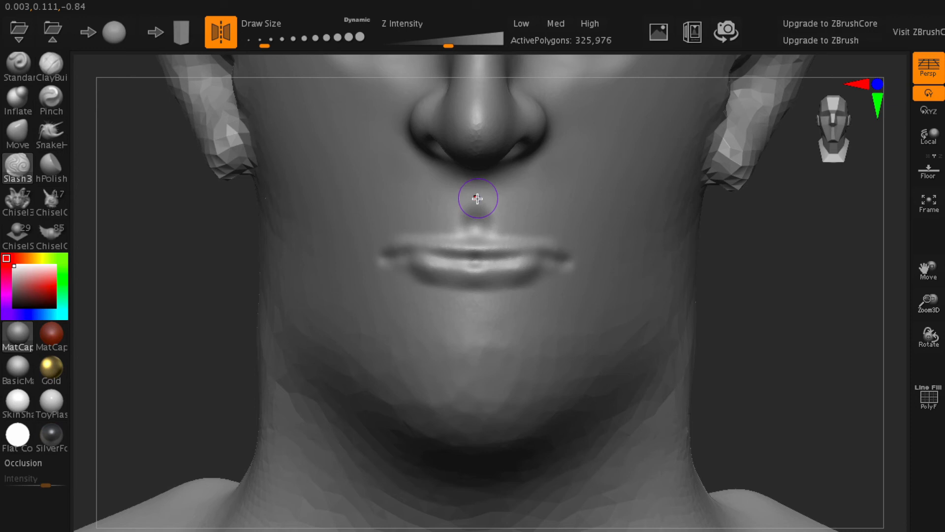
{"action": "left_click_drag", "start_coordinate": [477, 201], "coordinate": [478, 210]}
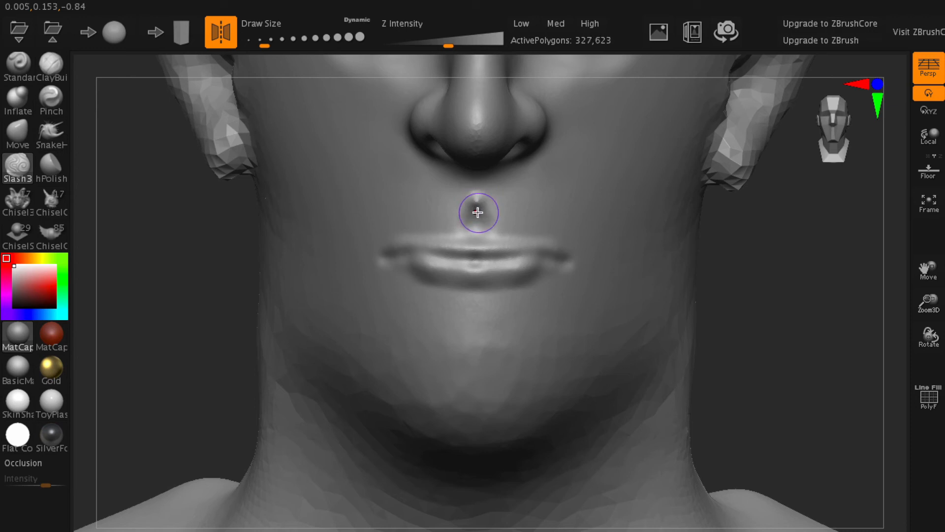
{"action": "left_click", "coordinate": [18, 63]}
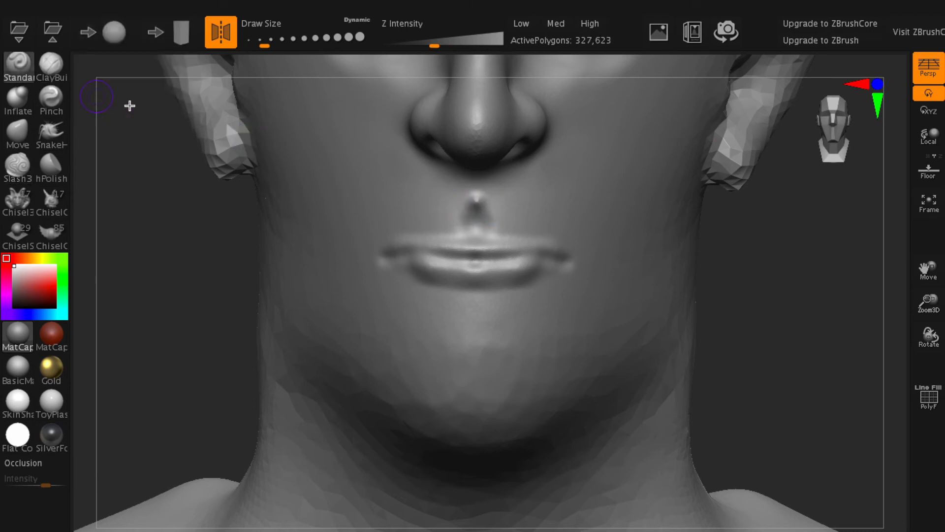
{"action": "key", "text": "ctrl+z"}
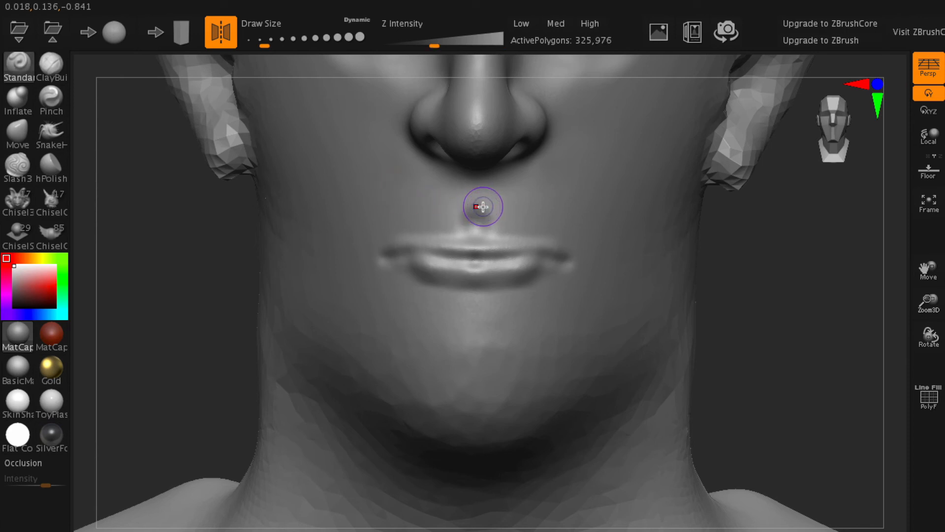
{"action": "left_click_drag", "start_coordinate": [482, 193], "coordinate": [481, 216]}
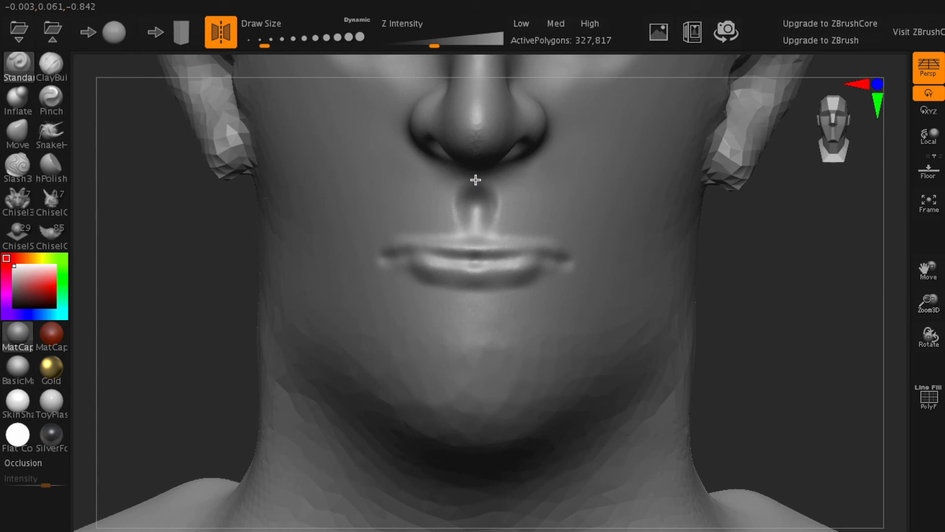
{"action": "left_click_drag", "start_coordinate": [477, 185], "coordinate": [476, 175]}
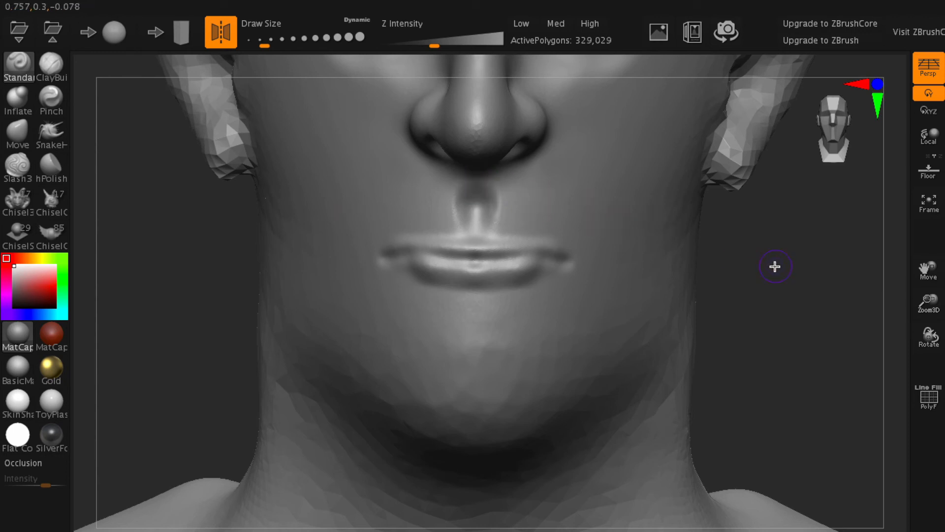
{"action": "right_click_drag", "start_coordinate": [778, 265], "coordinate": [703, 375], "text": "ctrl"}
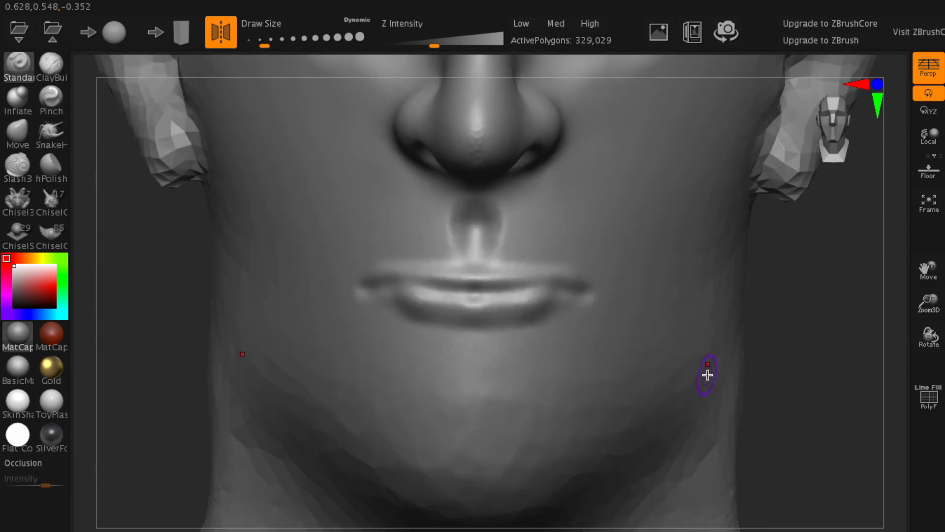
Undo the sculpted mouth strokes until the lips and philtrum are removed from the area below the nose.
{"action": "right_click_drag", "start_coordinate": [751, 370], "coordinate": [548, 352], "text": "ctrl"}
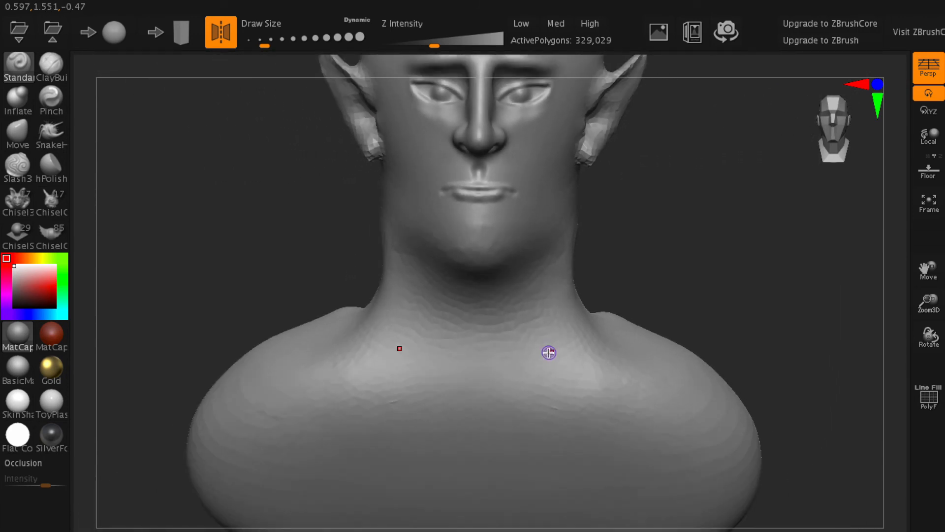
{"action": "left_click_drag", "start_coordinate": [707, 290], "coordinate": [677, 369]}
{"action": "right_click_drag", "start_coordinate": [677, 368], "coordinate": [578, 355], "text": "ctrl"}
{"action": "right_click_drag", "start_coordinate": [654, 241], "coordinate": [676, 315], "text": "ctrl"}
{"action": "key", "text": "f"}
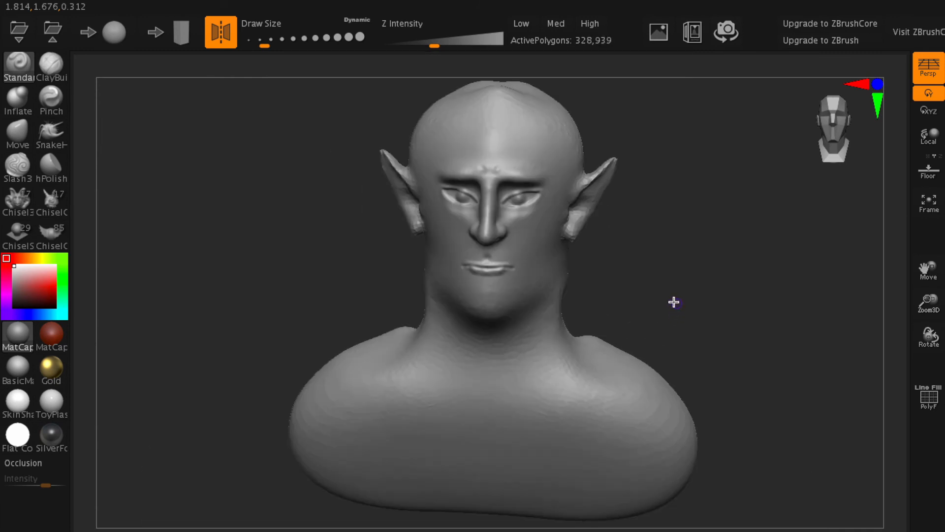
{"action": "key", "text": "ctrl+z"}
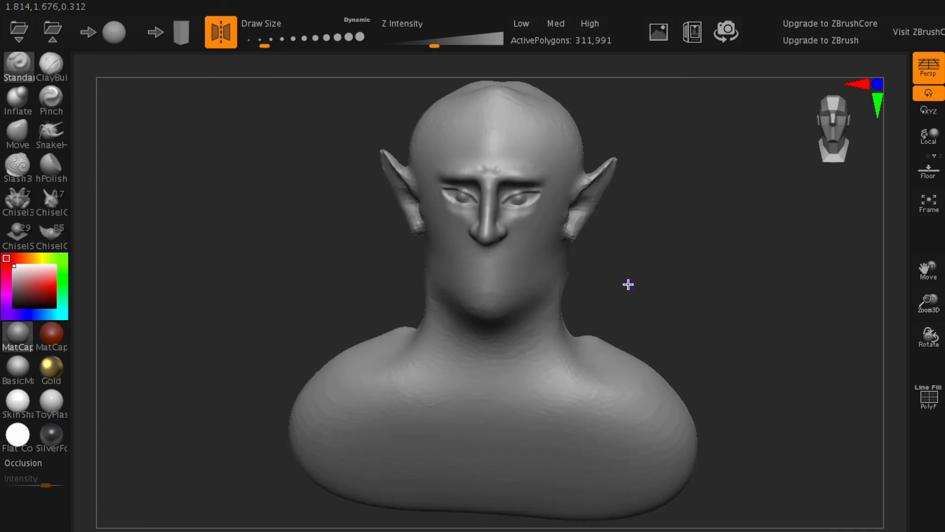
Choose the Ogre_Mouth shape of the ChiselOrganic brush, try it below the nose with symmetry on, and undo the stamp.
{"action": "left_click", "coordinate": [38, 232]}
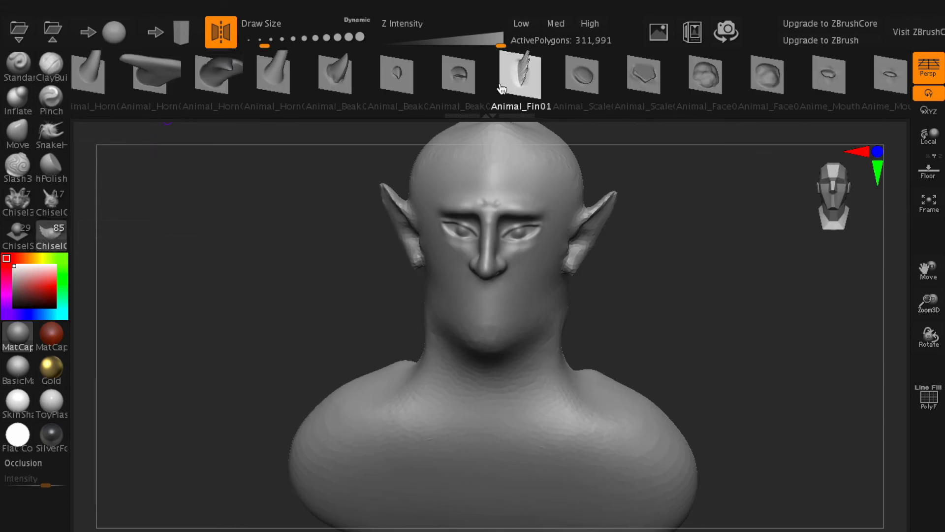
{"action": "left_click_drag", "start_coordinate": [659, 75], "coordinate": [230, 64]}
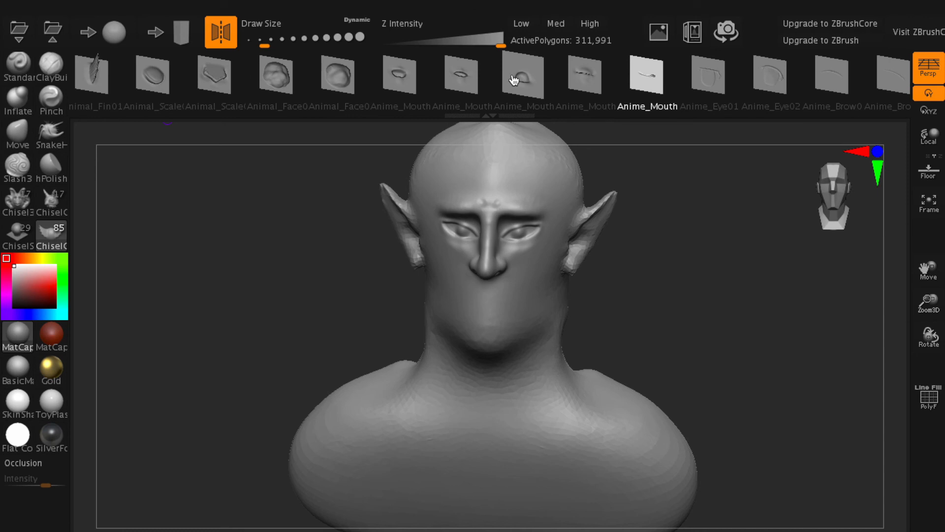
{"action": "left_click_drag", "start_coordinate": [171, 80], "coordinate": [646, 72]}
{"action": "left_click_drag", "start_coordinate": [185, 80], "coordinate": [660, 88]}
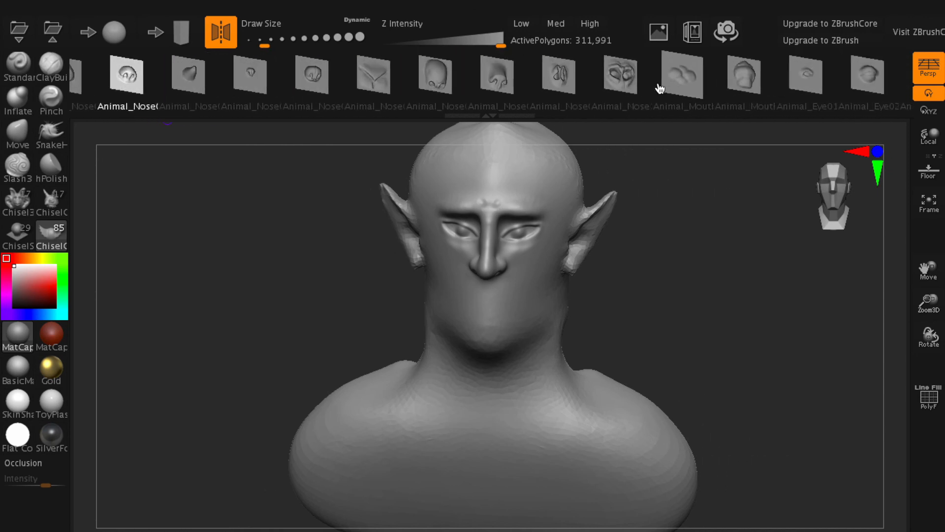
{"action": "left_click_drag", "start_coordinate": [110, 88], "coordinate": [639, 70]}
{"action": "left_click_drag", "start_coordinate": [131, 78], "coordinate": [411, 92]}
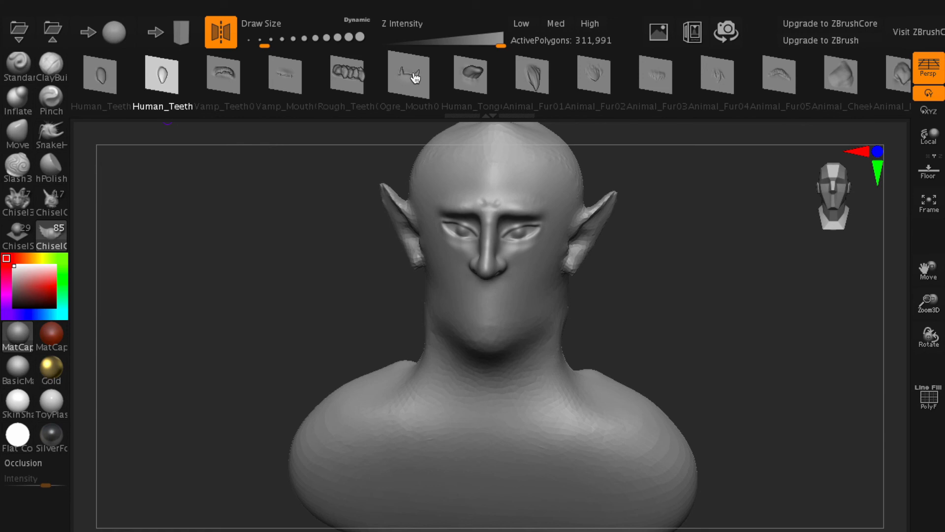
{"action": "left_click_drag", "start_coordinate": [234, 83], "coordinate": [633, 77]}
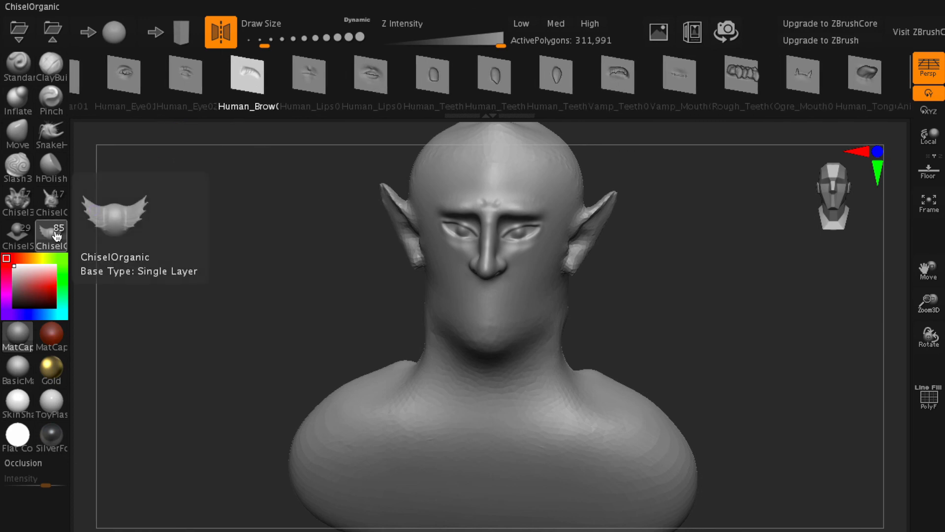
{"action": "left_click_drag", "start_coordinate": [574, 85], "coordinate": [129, 82]}
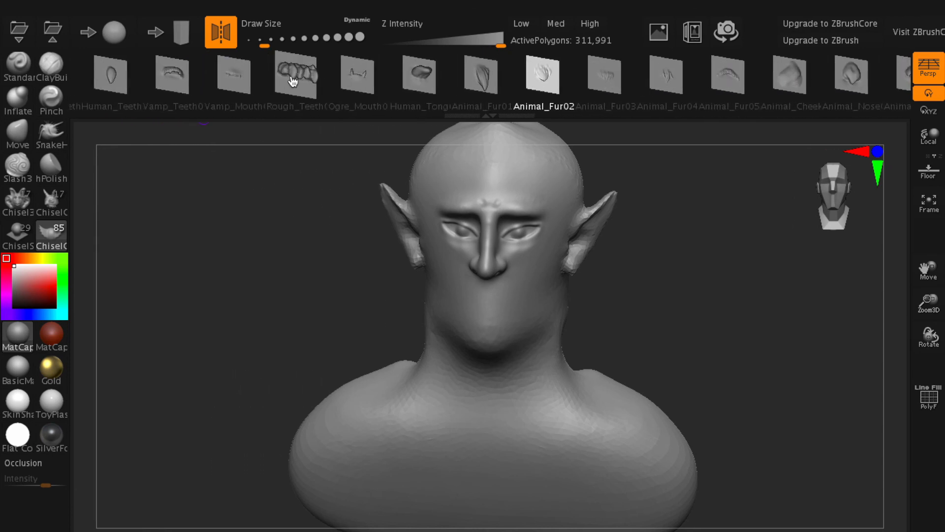
{"action": "left_click", "coordinate": [359, 77]}
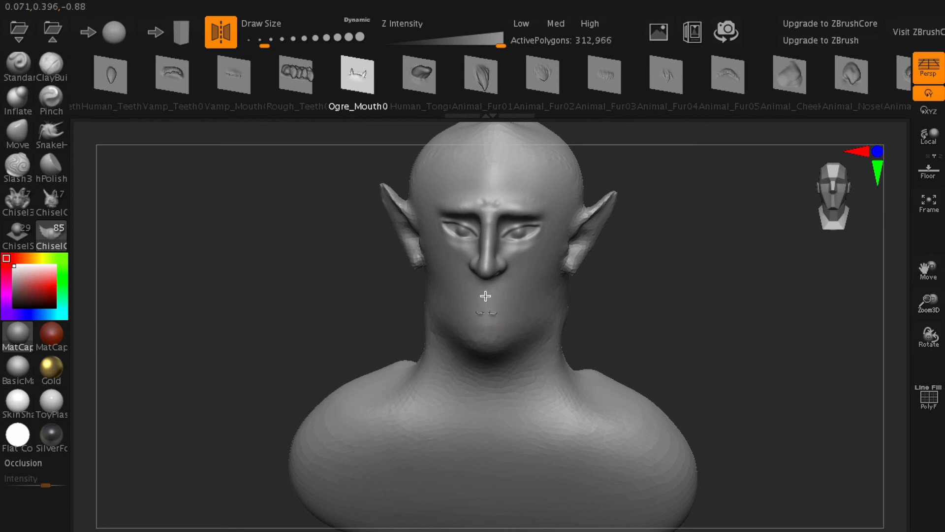
{"action": "key", "text": "ctrl+z"}
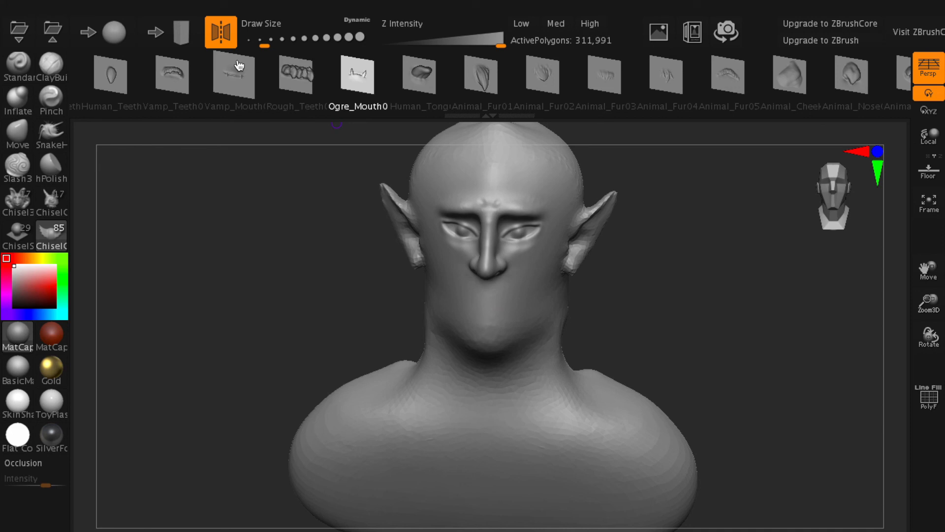
Turn off symmetry and stamp one Ogre_Mouth shape with two tusks across the centre of the lower face.
{"action": "left_click", "coordinate": [228, 31]}
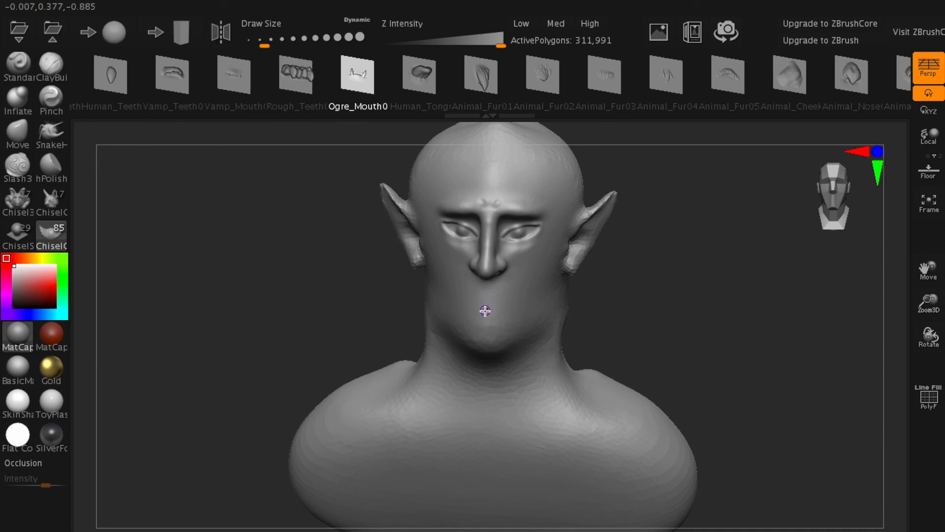
{"action": "left_click_drag", "start_coordinate": [489, 259], "coordinate": [495, 199]}
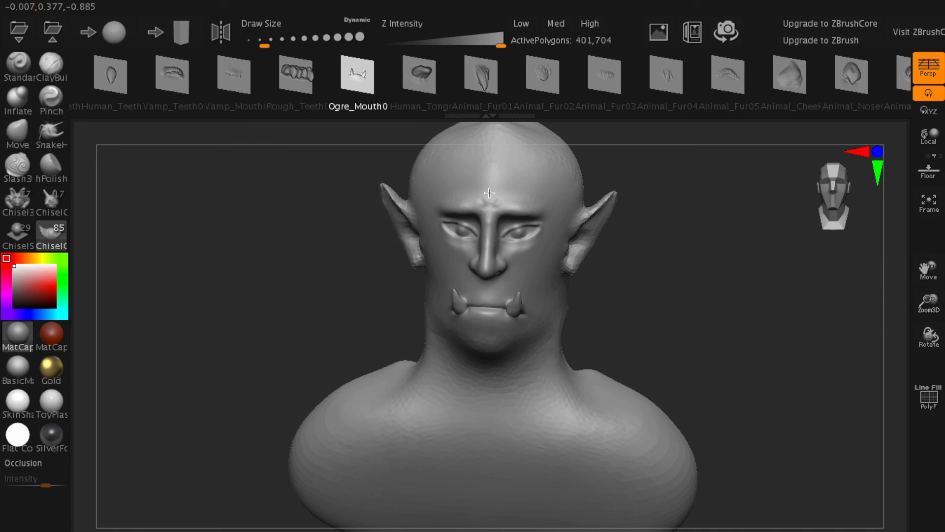
{"action": "left_click_drag", "start_coordinate": [489, 192], "coordinate": [488, 192]}
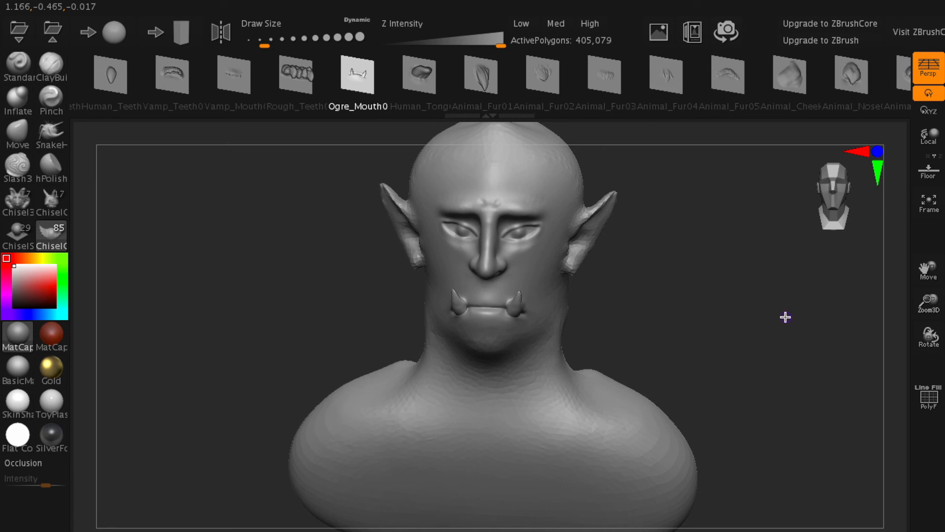
{"action": "left_click_drag", "start_coordinate": [784, 307], "coordinate": [809, 323], "text": "alt"}
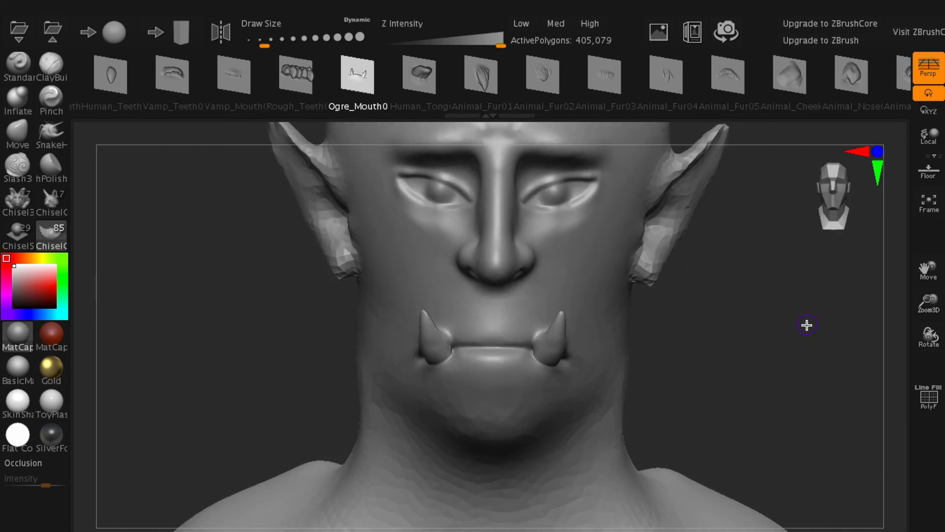